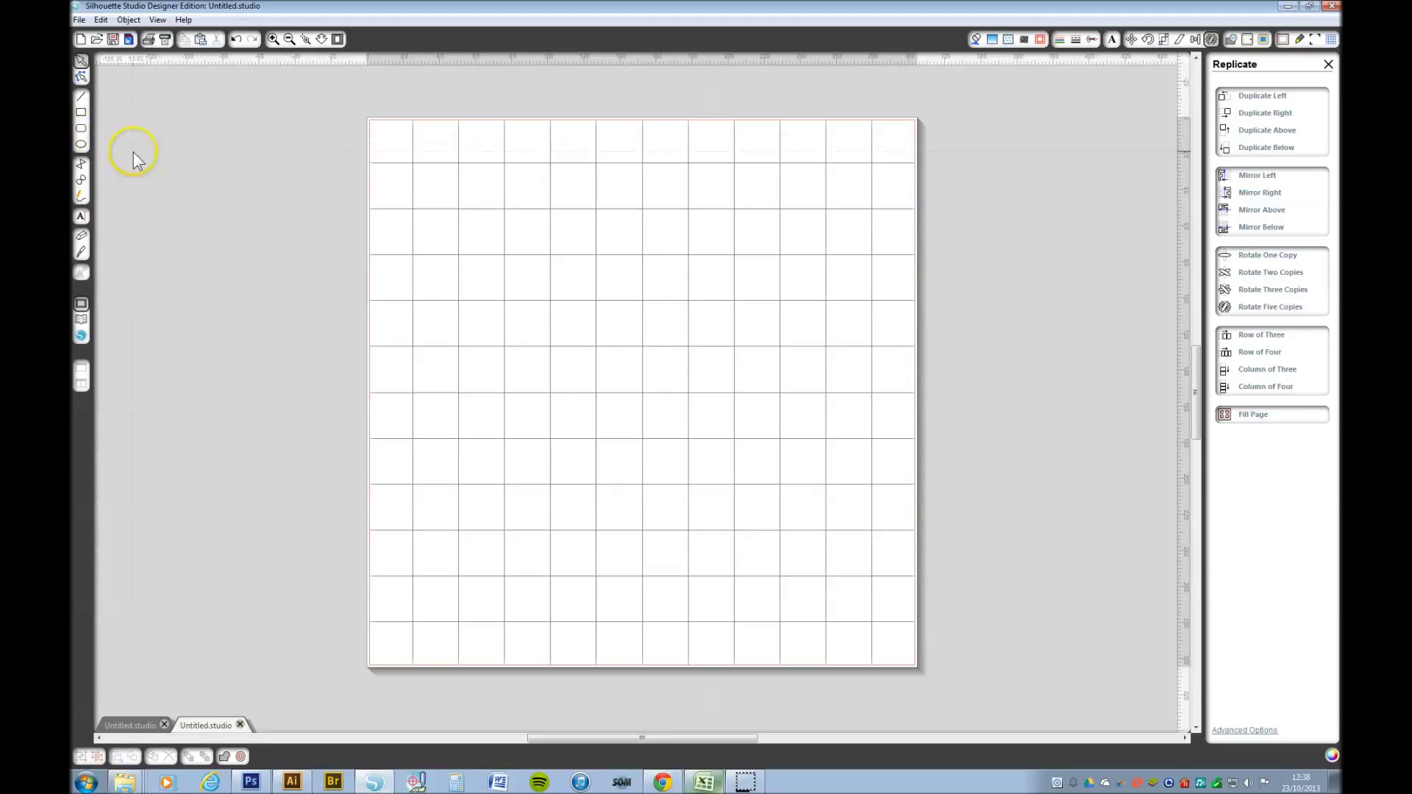
Draw a closed, smooth freehand outline with wavy flower-like edges, about 146 mm wide and 156 mm high, near the page centre
left_click(81, 197)
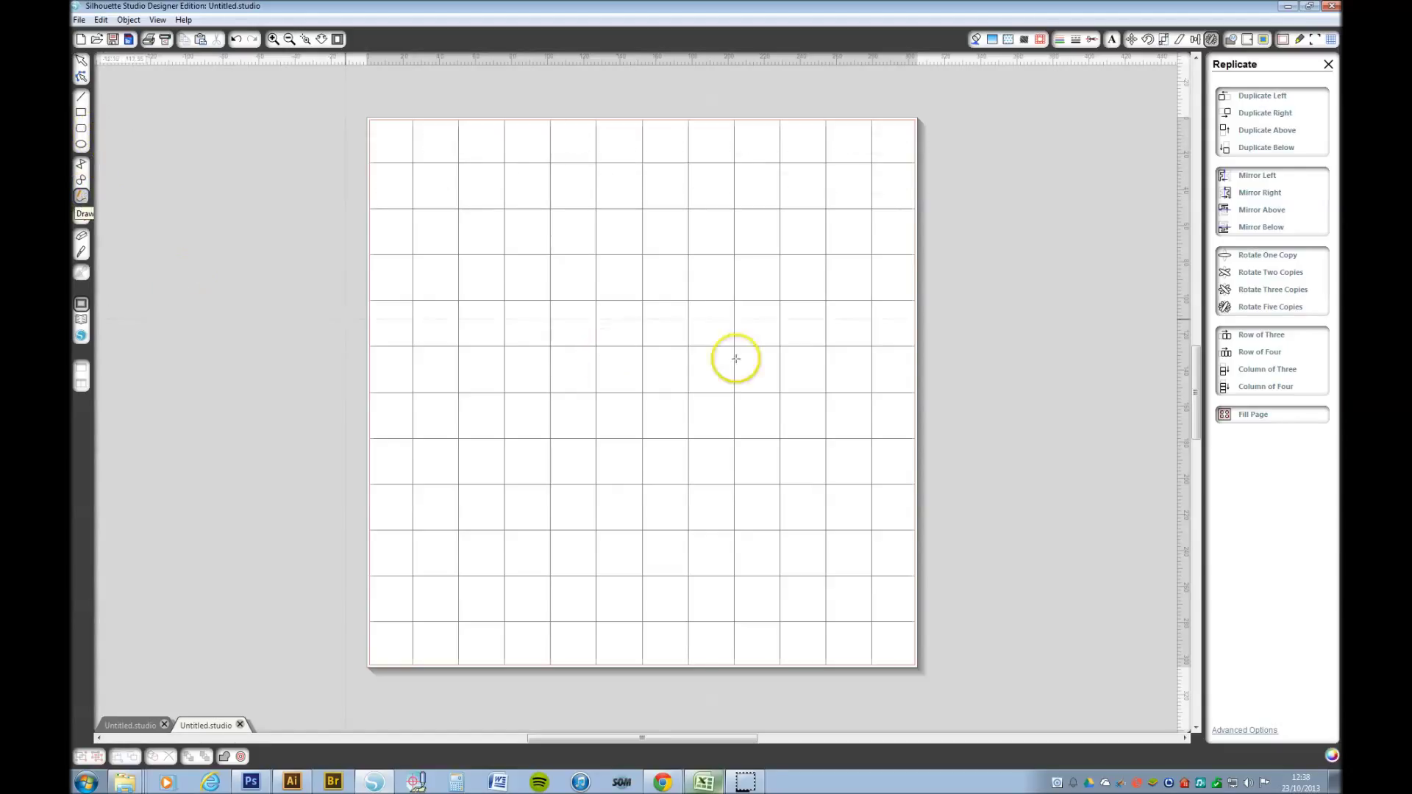
mouse_move(695, 246)
left_mouse_down()
mouse_move(738, 274)
mouse_move(722, 344)
mouse_move(742, 419)
mouse_move(698, 443)
mouse_move(667, 506)
mouse_move(519, 482)
mouse_move(543, 401)
mouse_move(485, 308)
mouse_move(564, 233)
mouse_move(607, 252)
mouse_move(696, 243)
left_mouse_up()
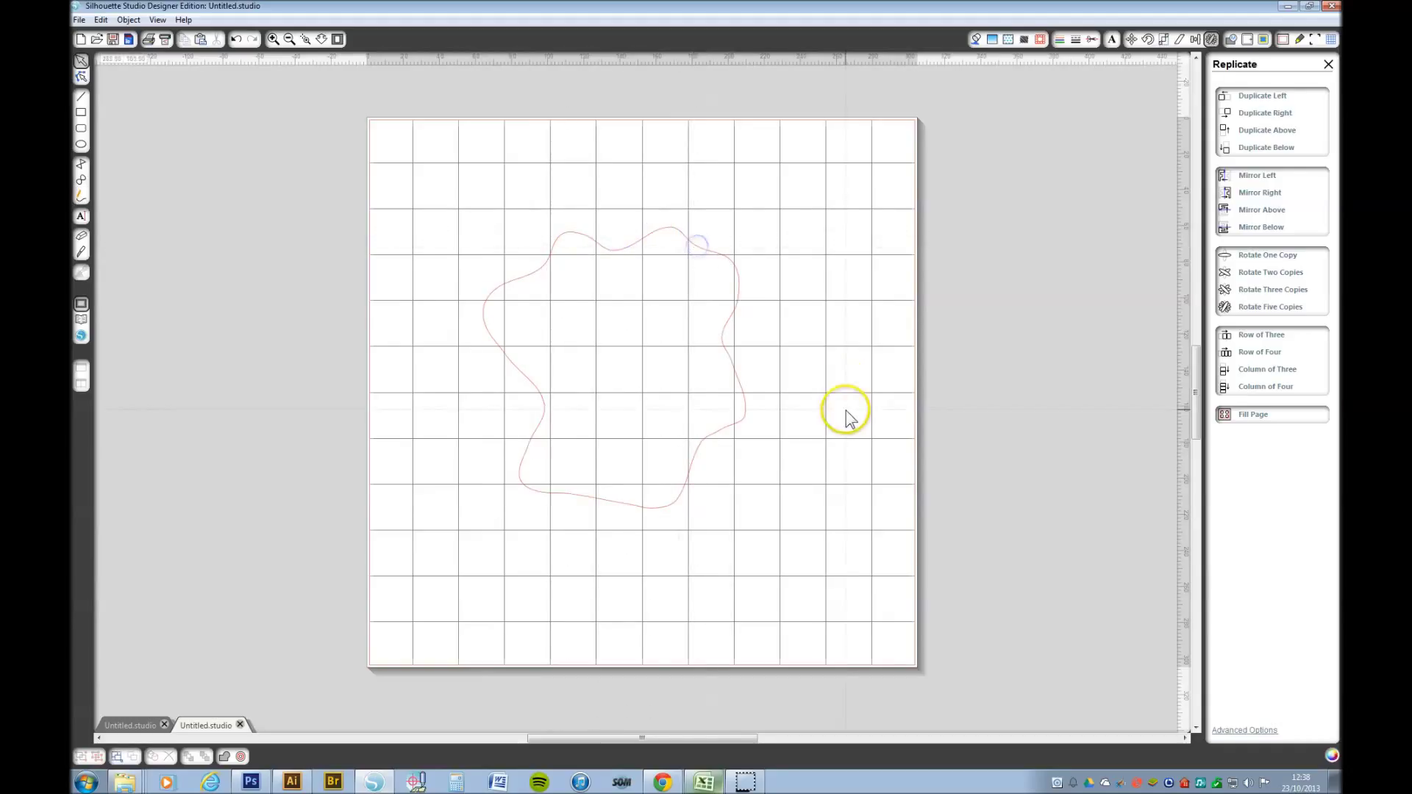
left_click(846, 307)
left_click(386, 165)
Soften the outline's notches by moving points outward on its left and lower-right sides and deleting one surplus point on the left
key("ctrl+a")
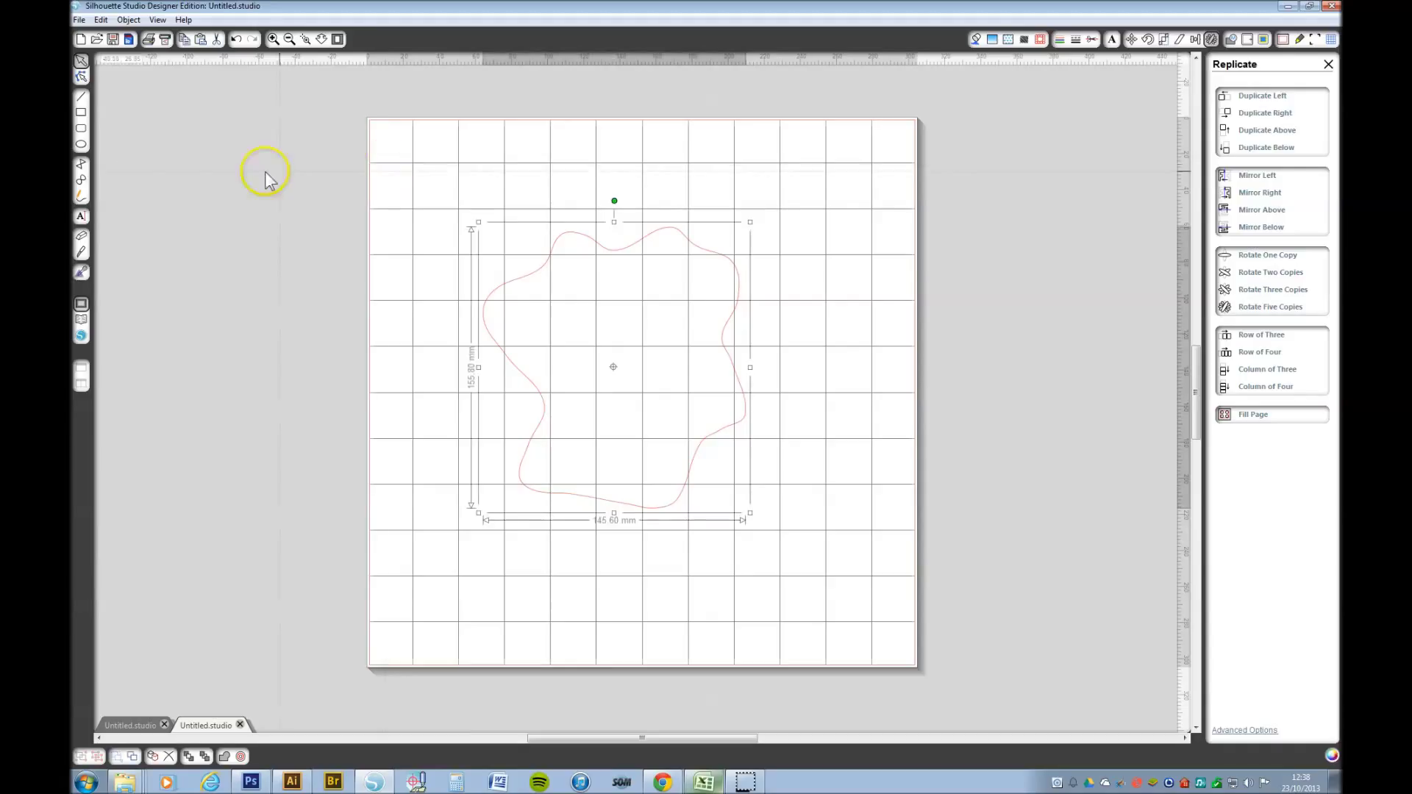
left_click(82, 78)
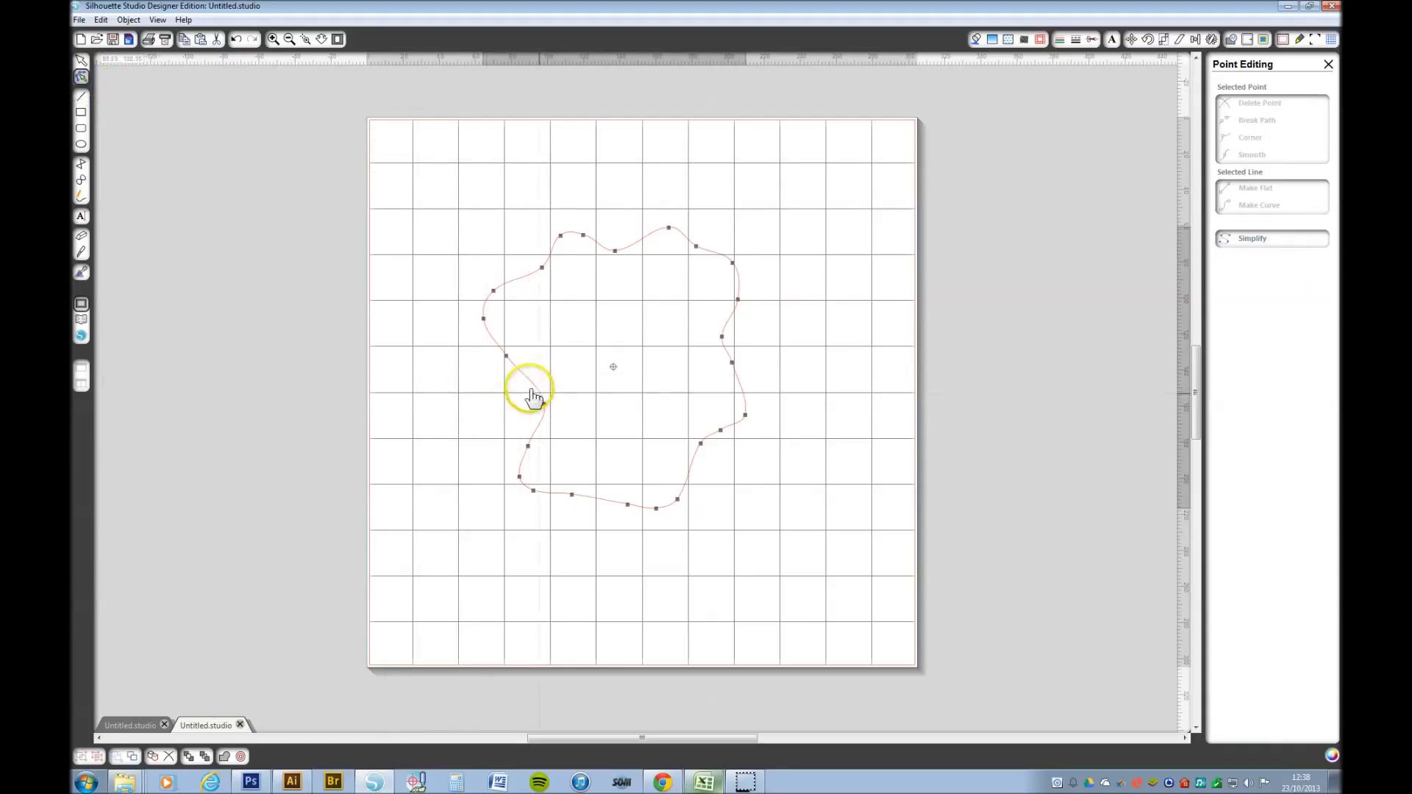
left_click_drag(544, 404, 513, 375)
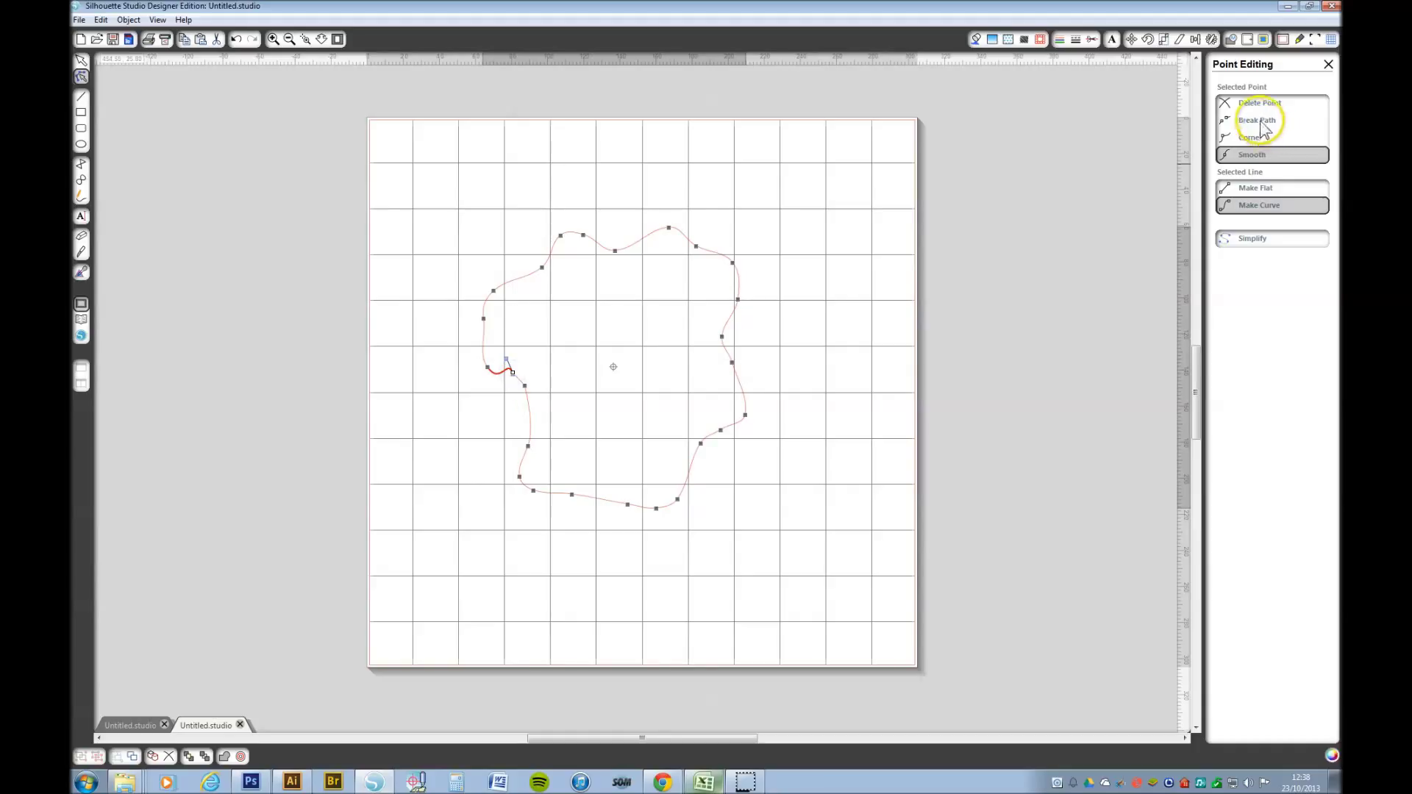
left_click(1260, 103)
left_click_drag(525, 385, 502, 403)
left_click(699, 444)
left_click_drag(700, 446, 708, 460)
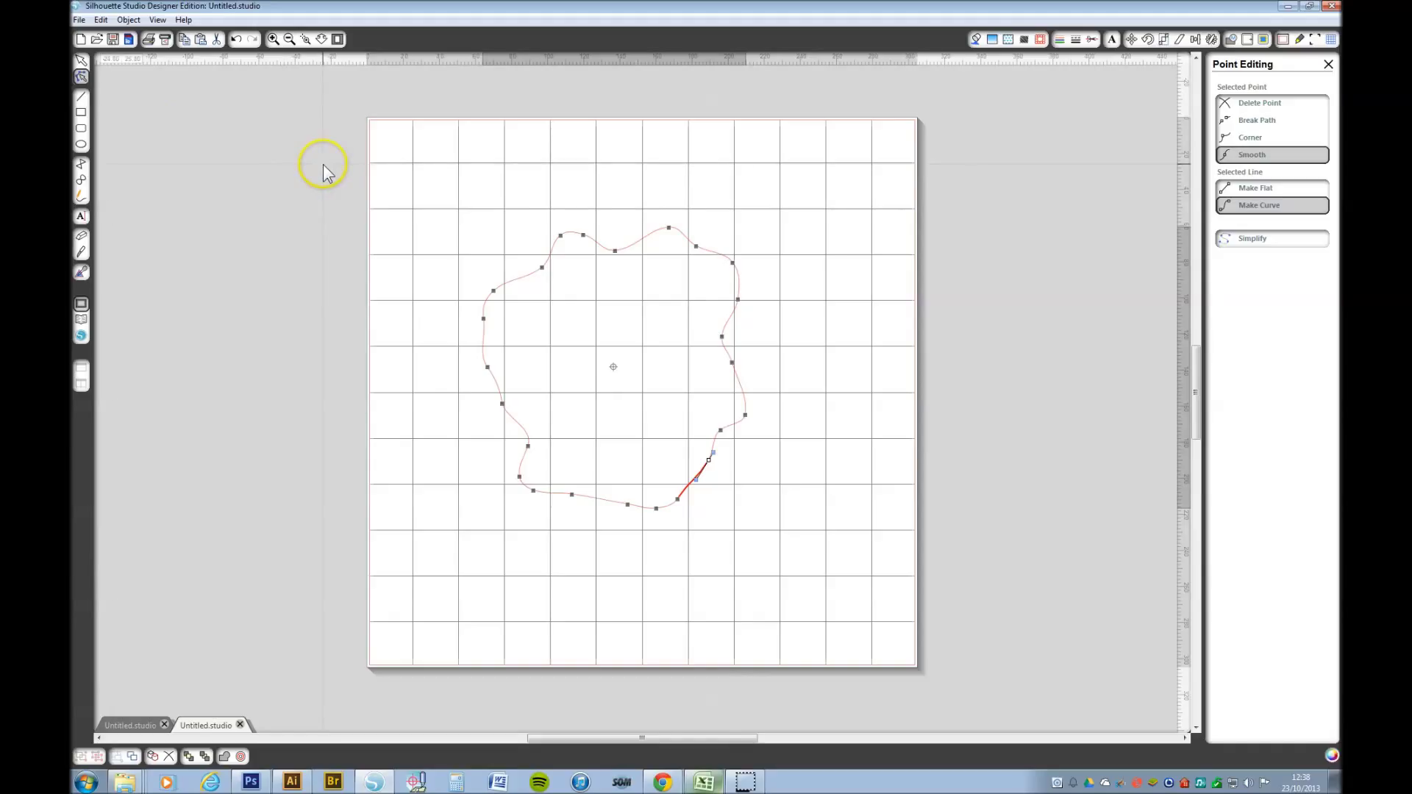
left_click(298, 203)
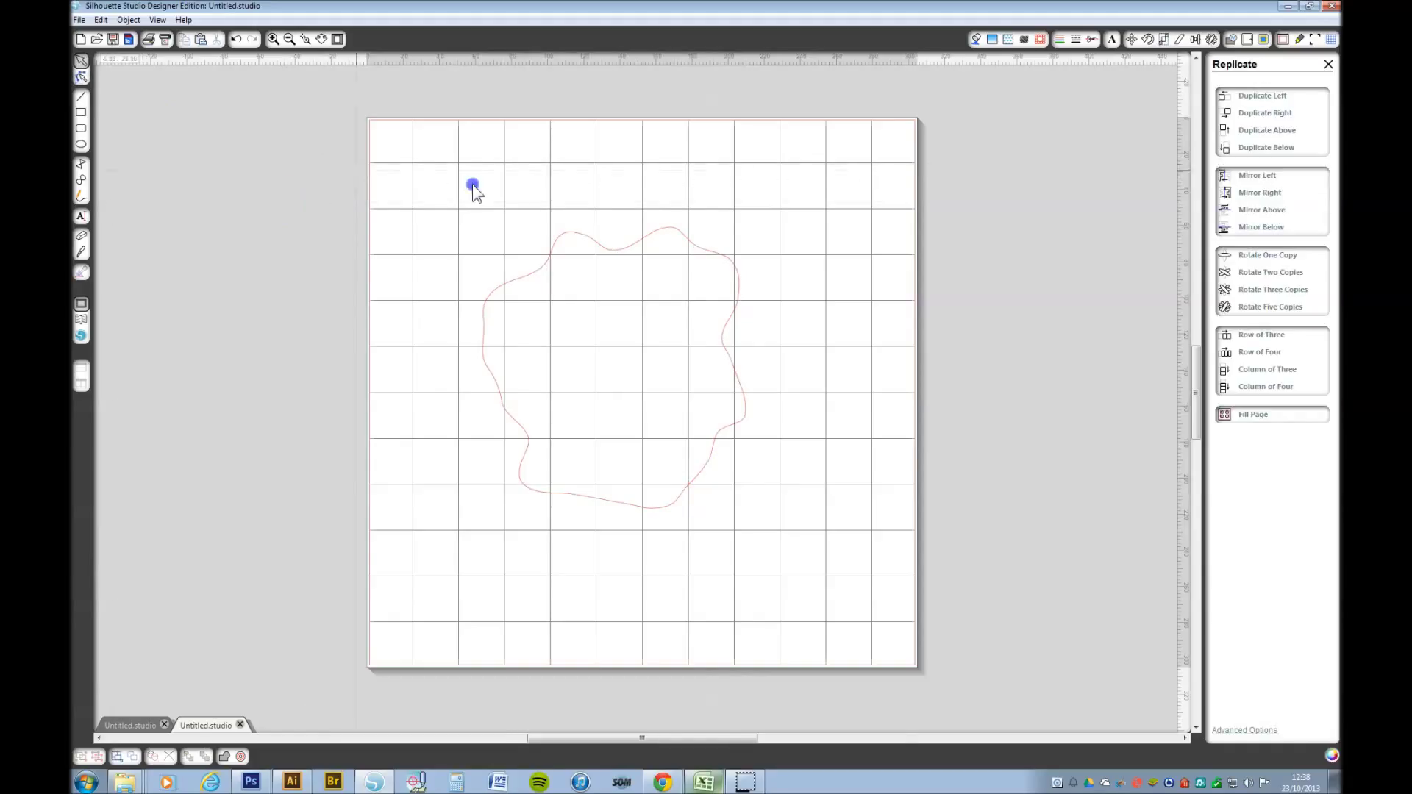
Create five rotated copies of the outline and shrink one layer around the common centre to about 25 mm wide
left_click_drag(356, 171, 889, 511)
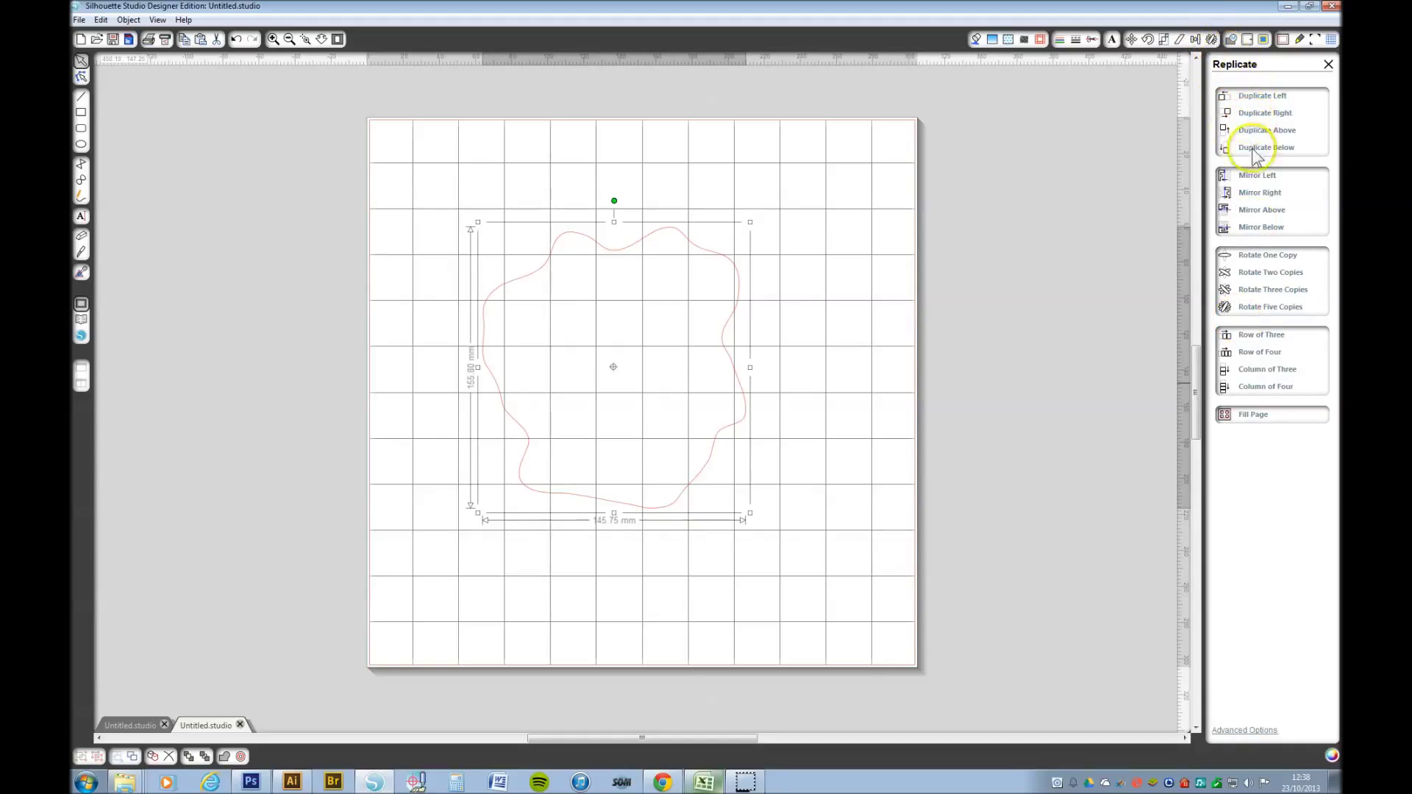
left_click(1254, 308)
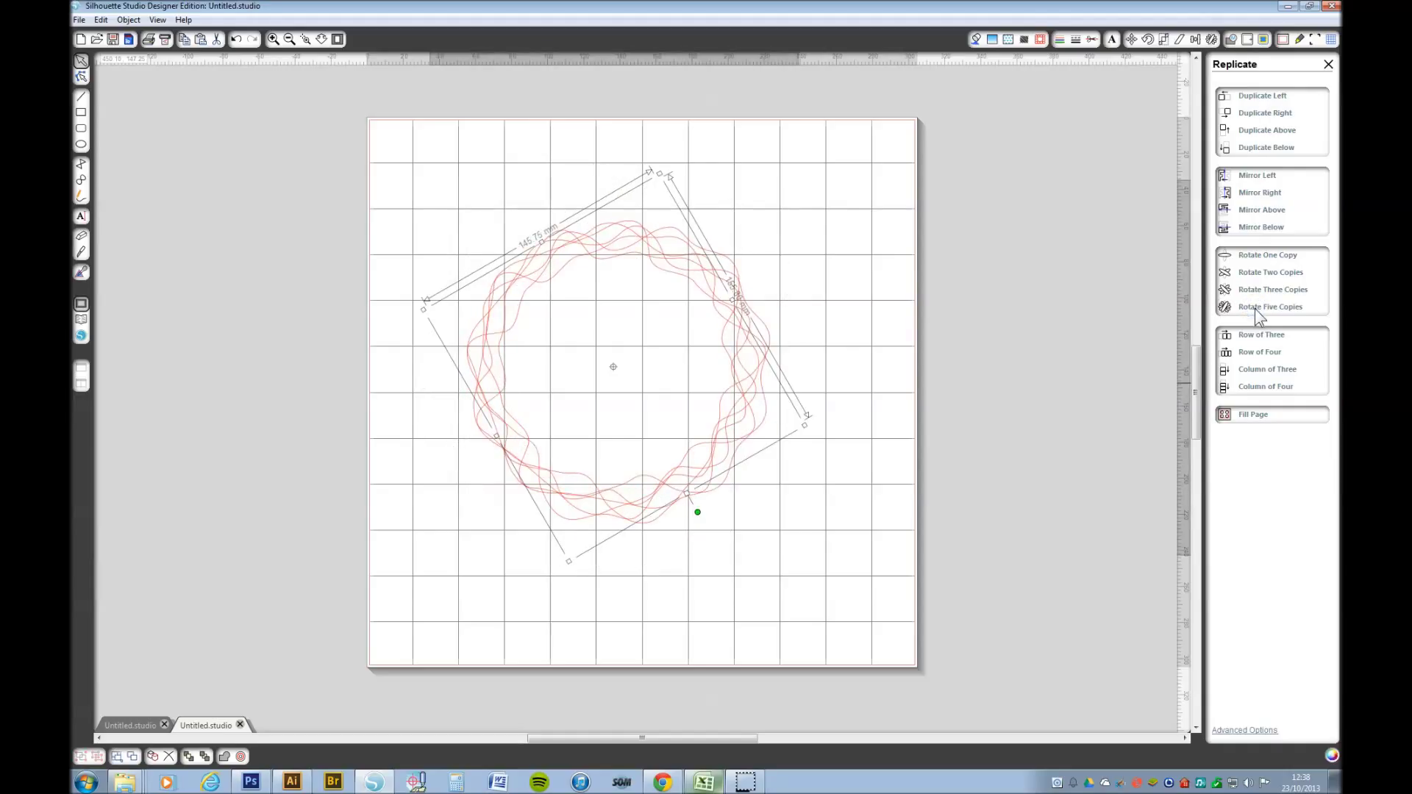
left_click(720, 419)
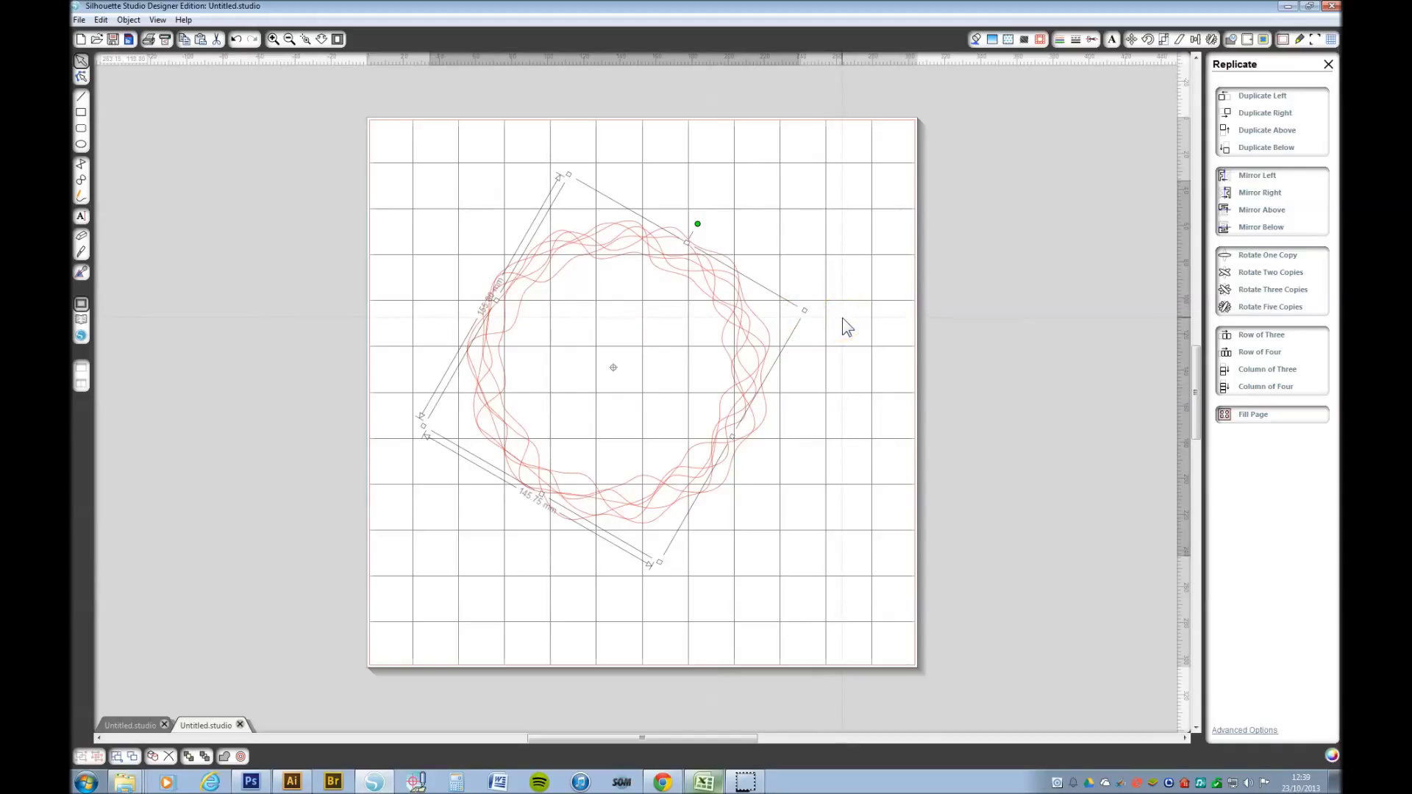
left_click_drag(804, 311, 657, 372)
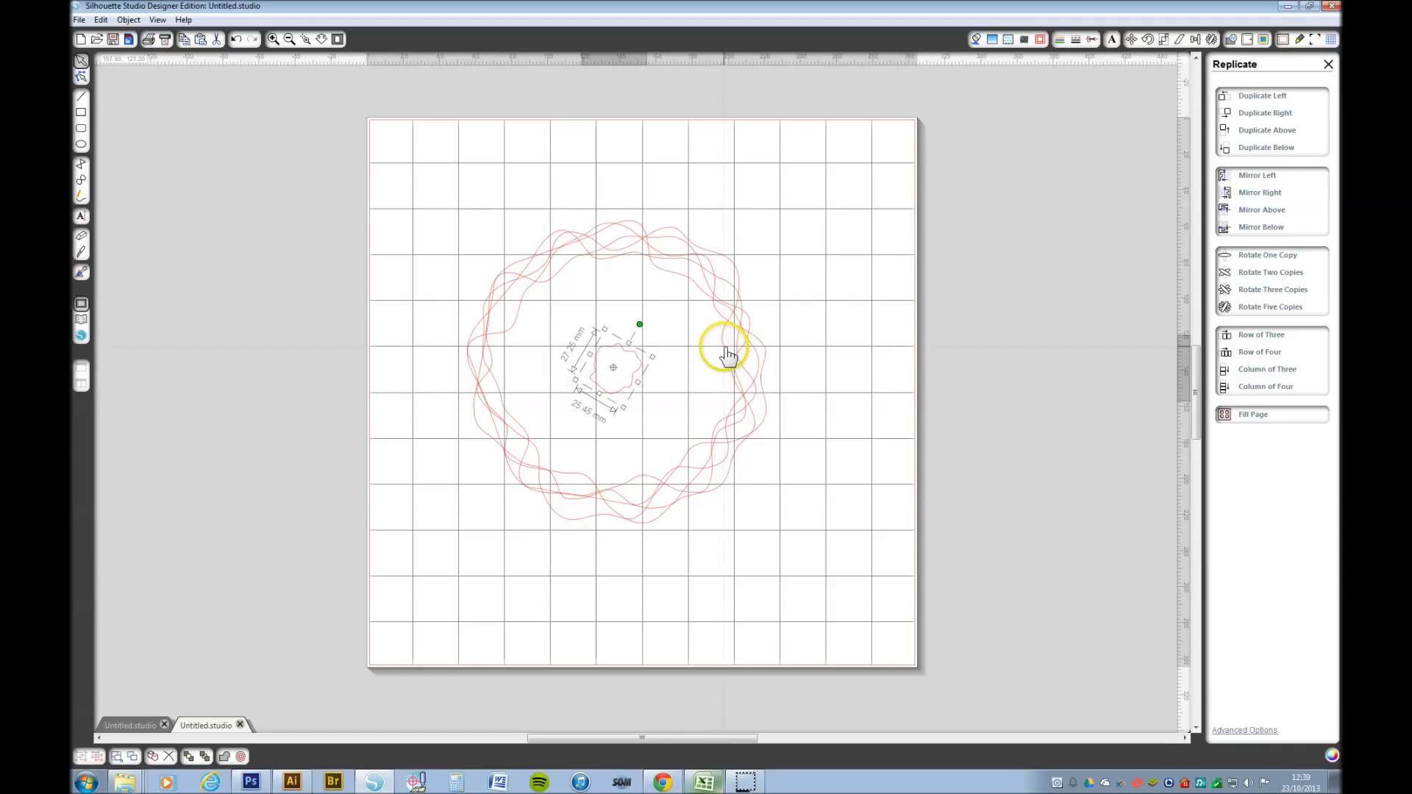
Shrink a second layer about its centre to about 48 mm wide and a third to the next larger ring around it
left_click(728, 355)
left_click_drag(751, 221, 647, 304)
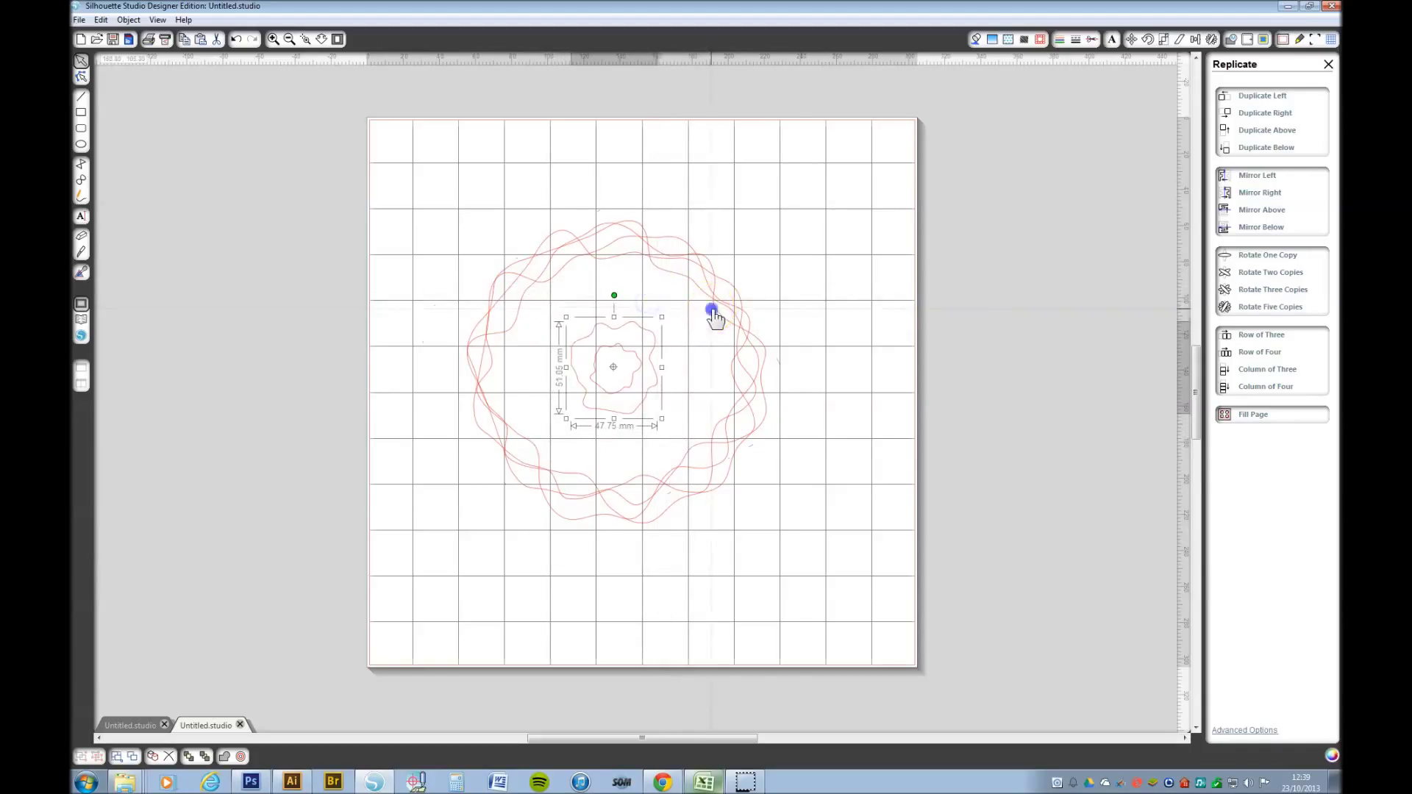
left_click(712, 312)
left_click_drag(804, 410, 747, 409)
Shrink two more layers about their centres into progressively larger rings, the larger one about 118 mm wide, leaving the outermost full size
left_click(747, 413)
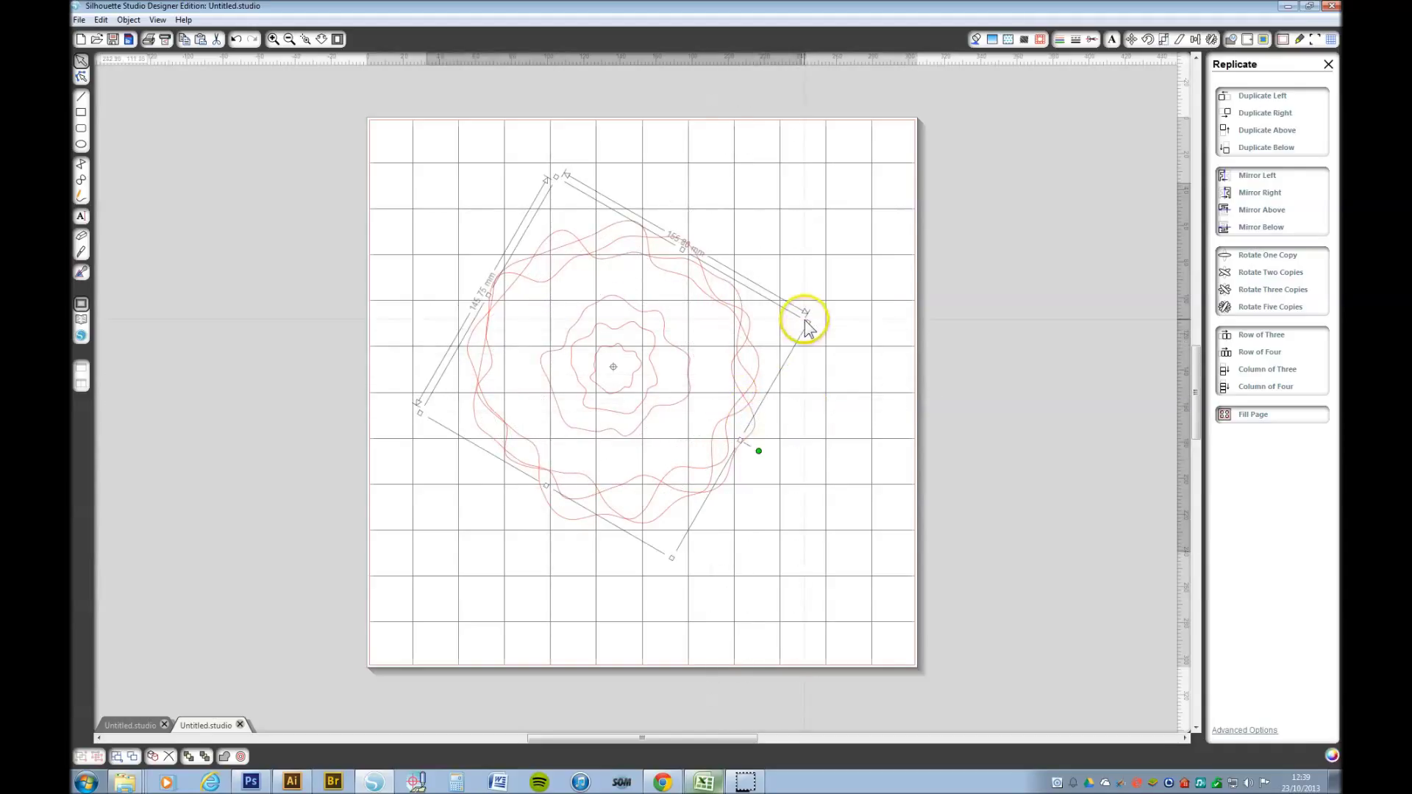
left_click_drag(806, 317, 741, 332)
left_click(750, 390)
left_click_drag(801, 420, 770, 410)
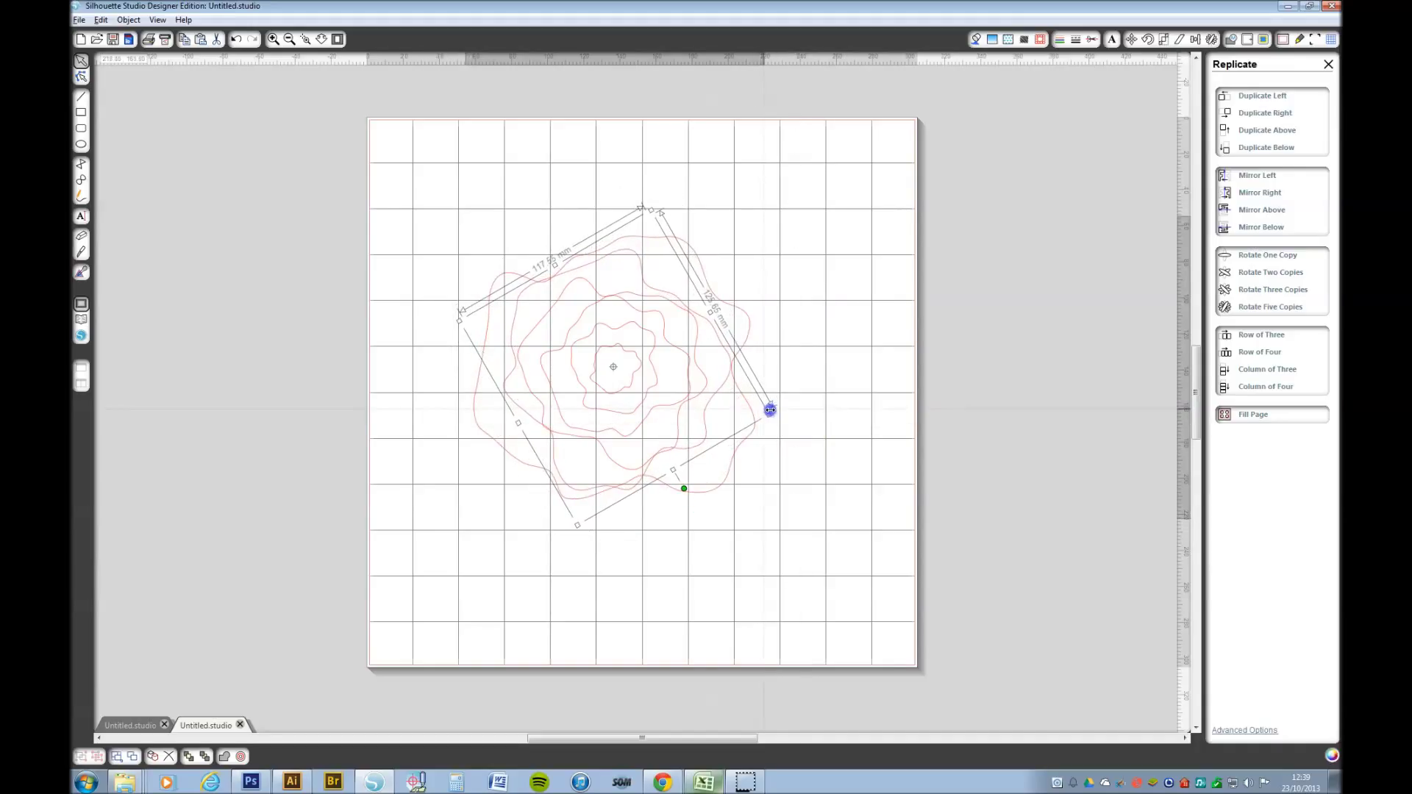
left_click(820, 385)
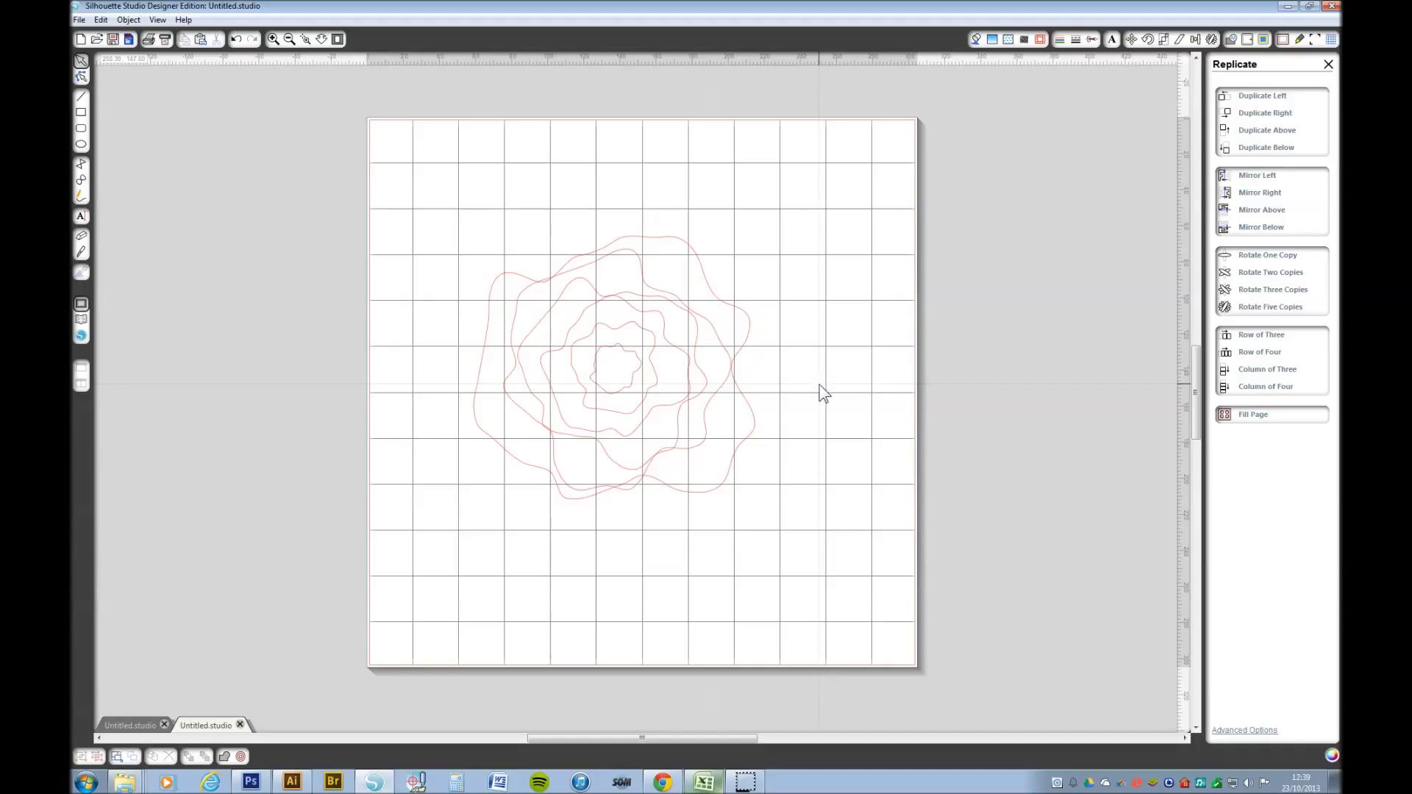
Spread the six nested flower layers across the page so that none of them overlap
left_click(704, 509)
left_click_drag(705, 494, 854, 385)
left_click_drag(707, 445, 859, 589)
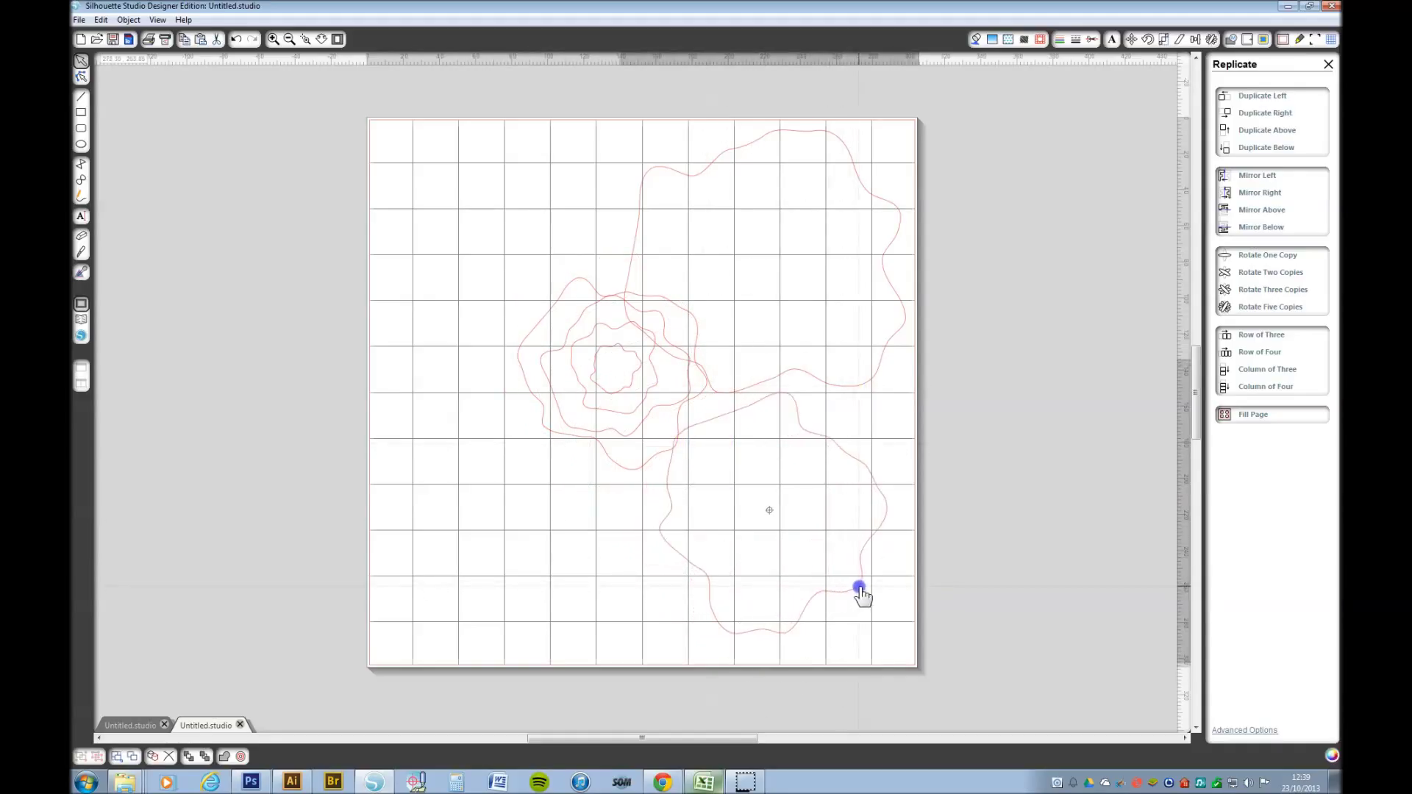
left_click_drag(630, 471, 507, 633)
left_click_drag(592, 425, 438, 274)
left_click_drag(593, 413, 478, 390)
left_click(599, 390)
left_click_drag(599, 389, 588, 385)
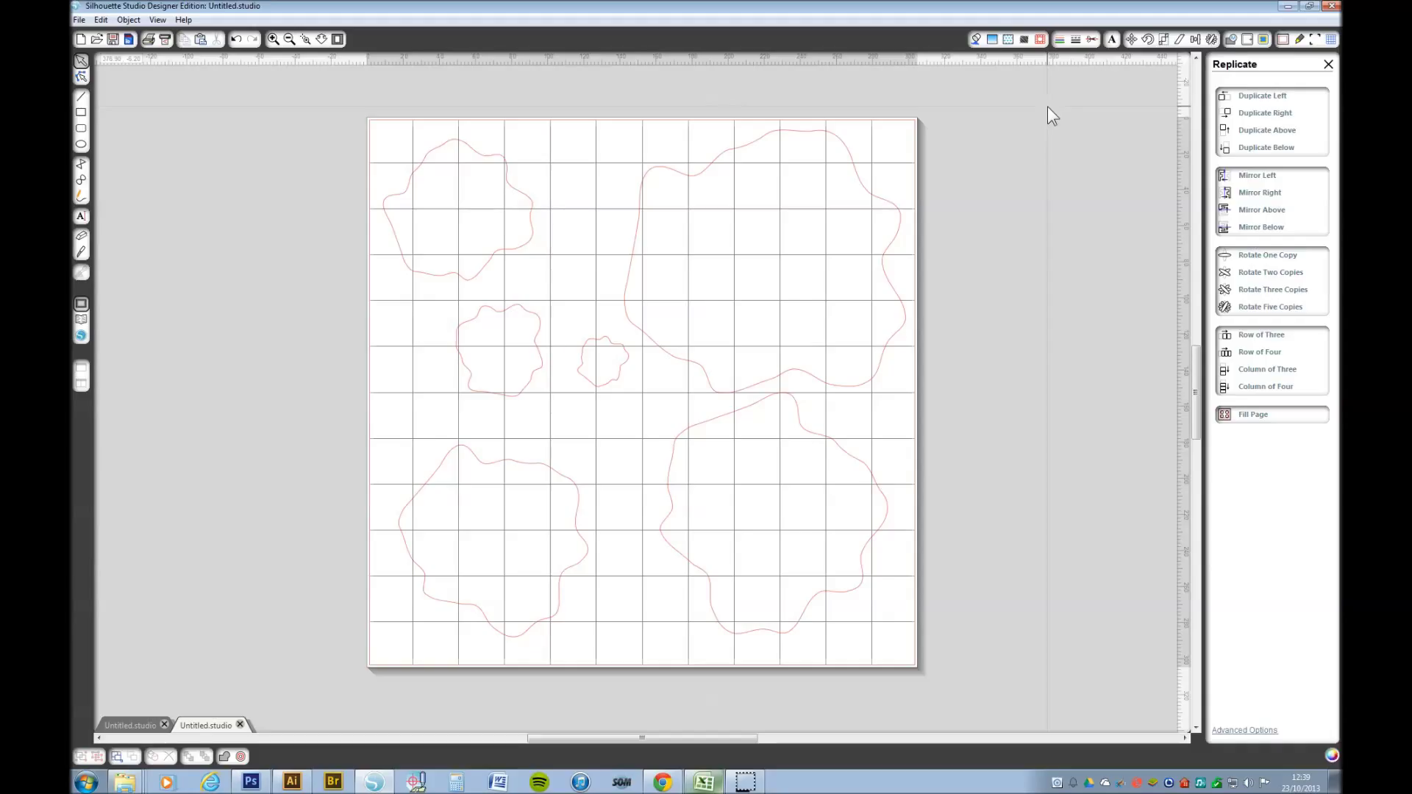
Set the page size to A4 with landscape orientation
left_click(1282, 39)
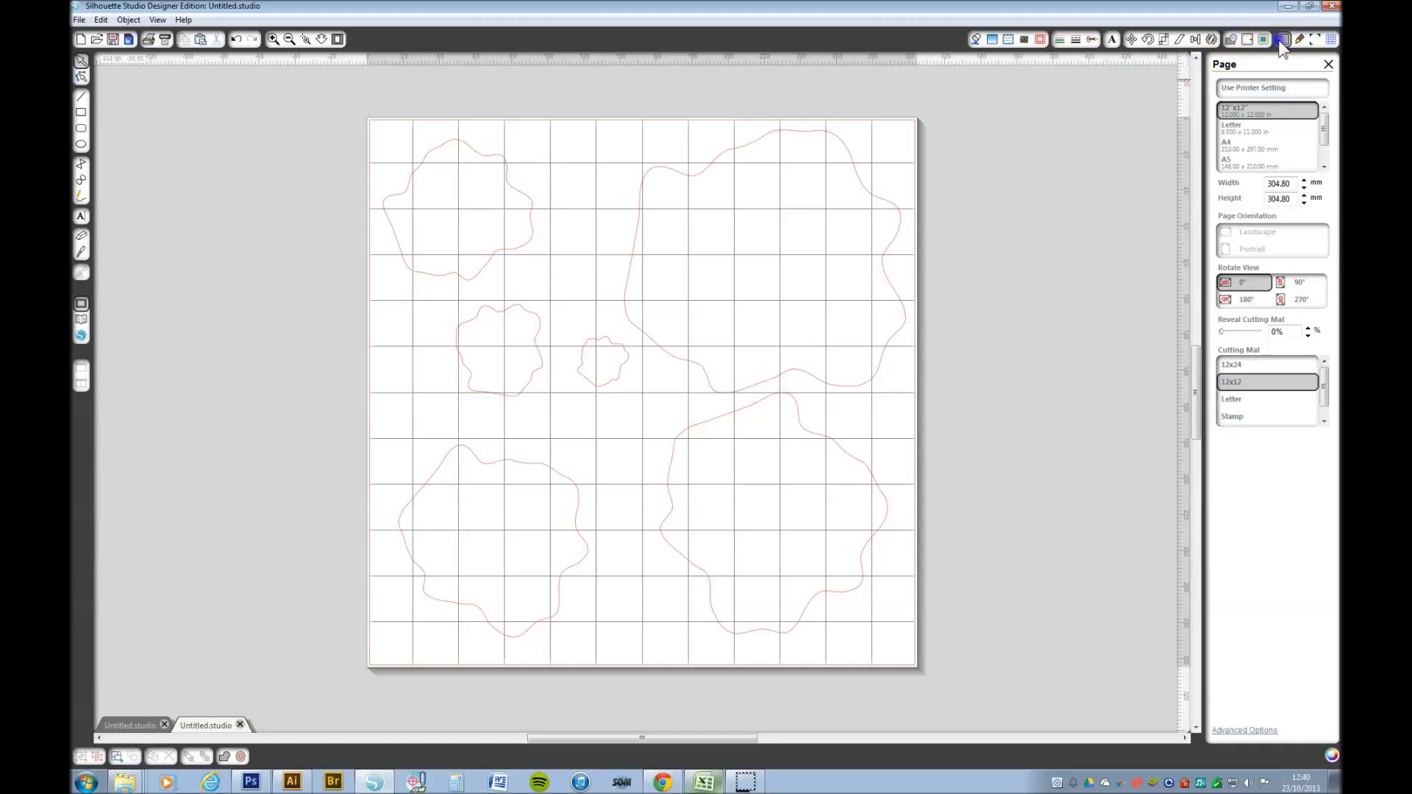
left_click(1234, 145)
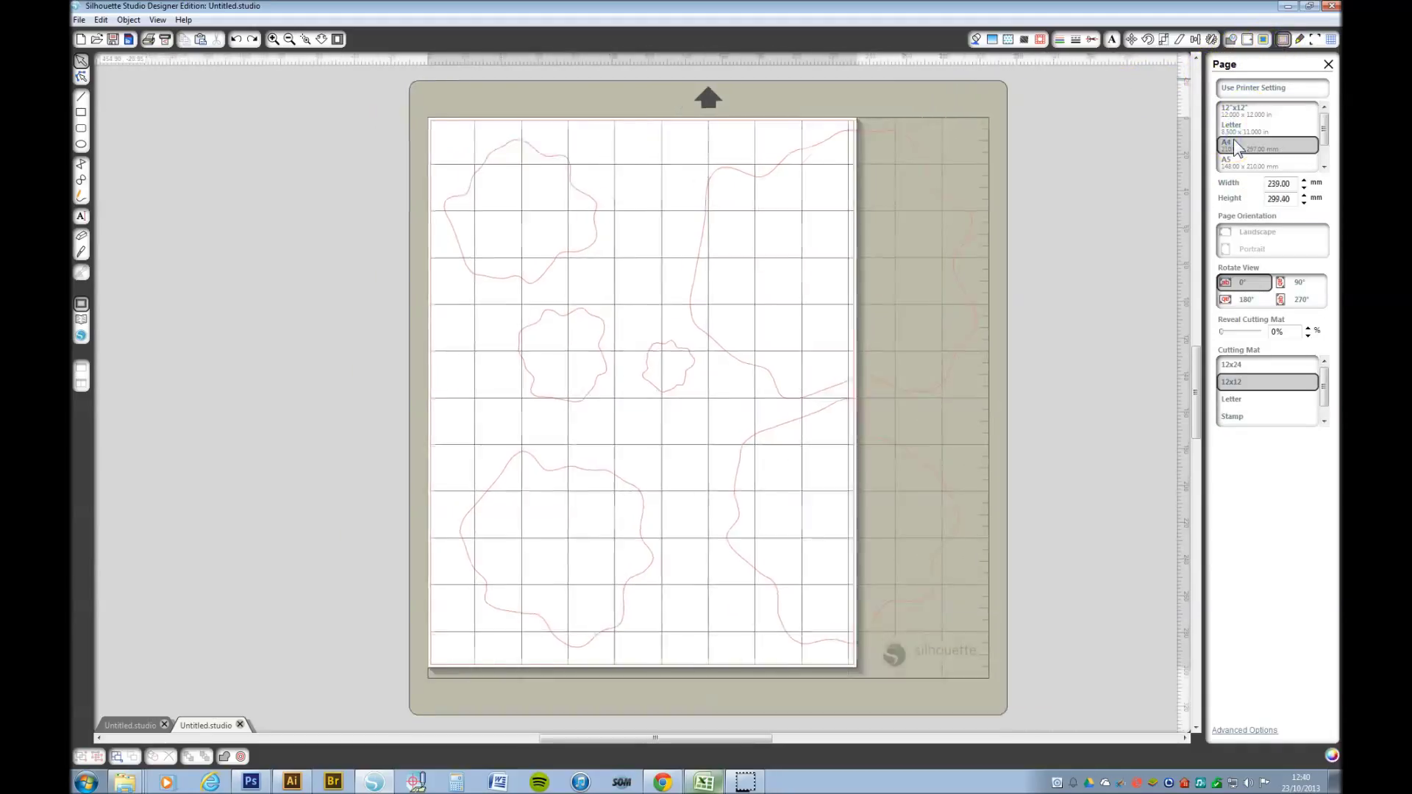
left_click(1263, 232)
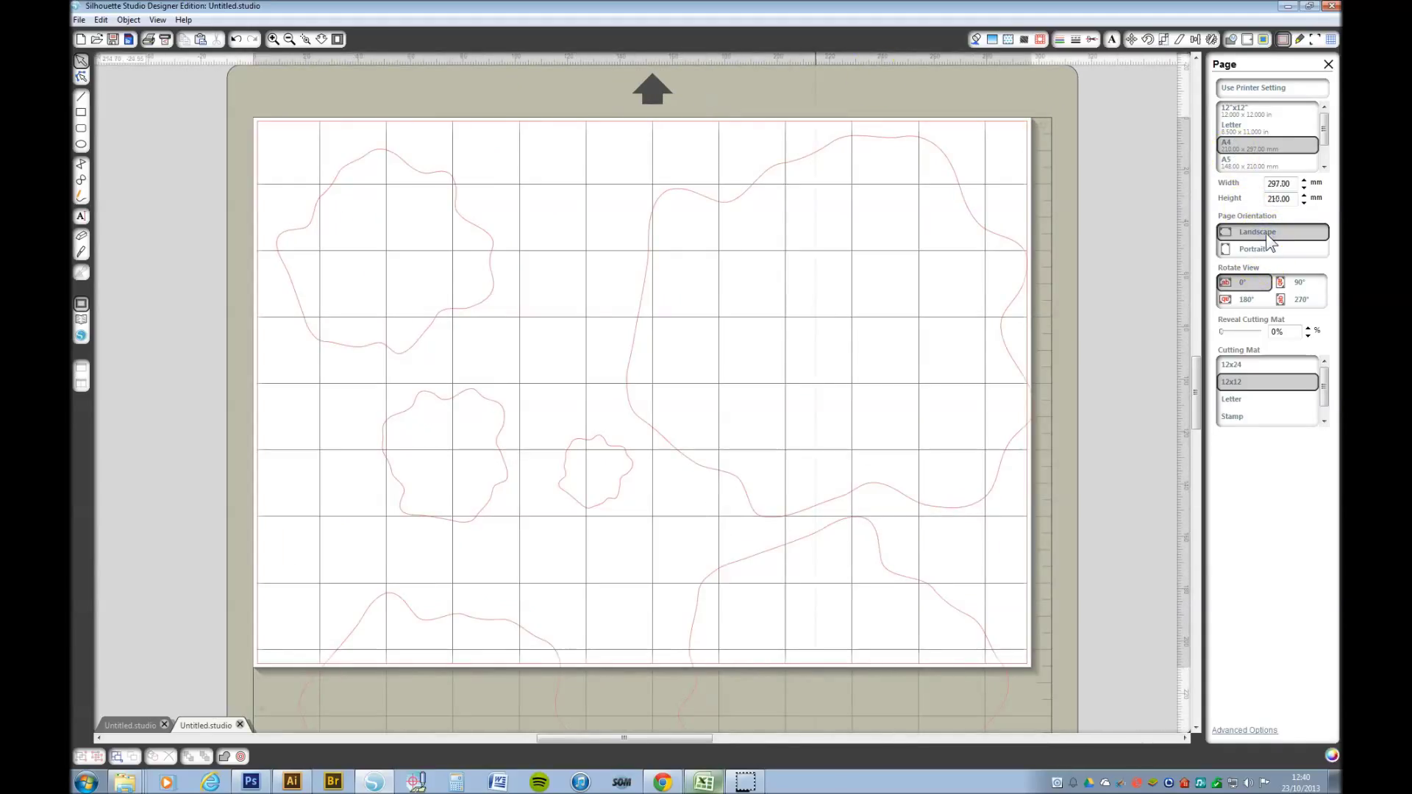
Scale all six flower layers down together proportionally, keeping them anchored at the page's upper-left corner
left_click(289, 39)
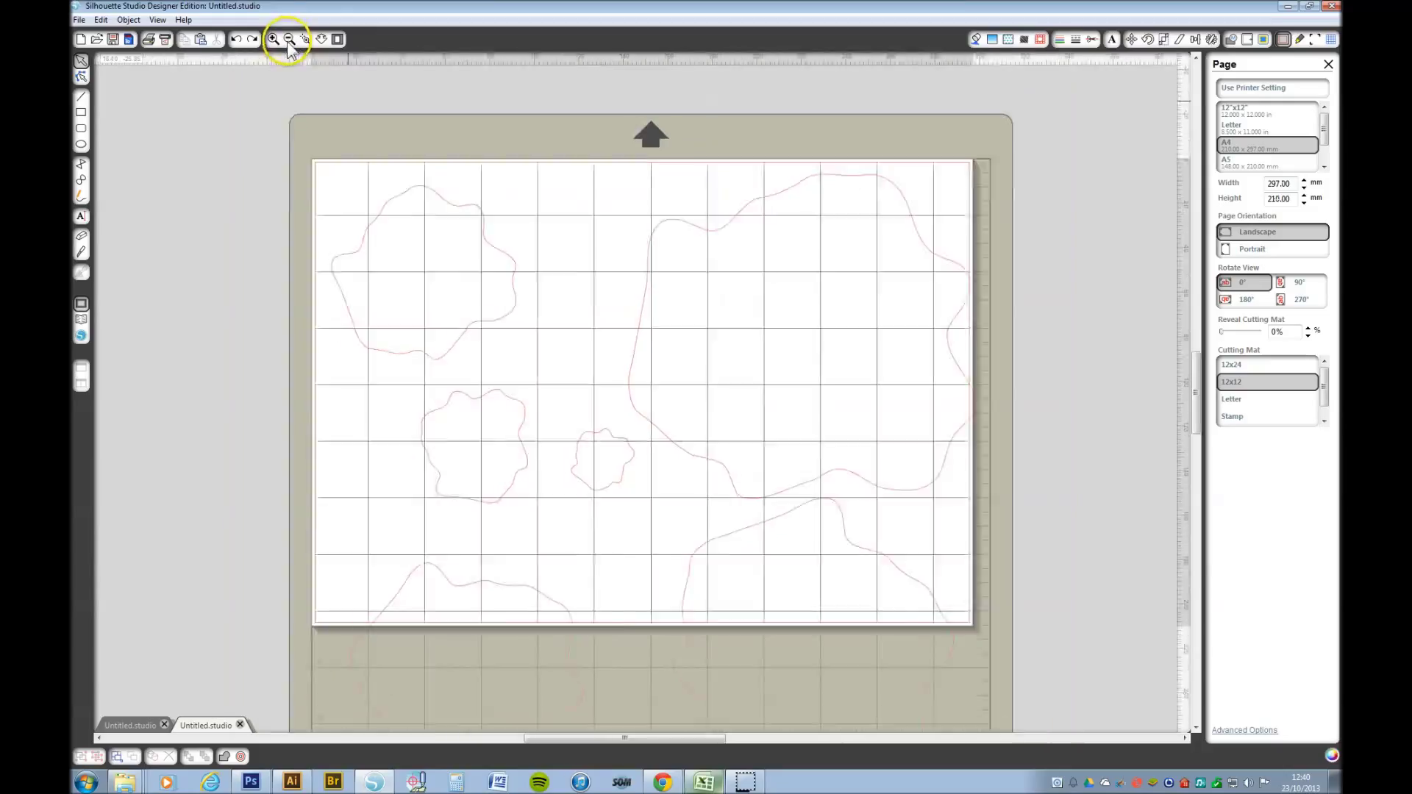
left_click_drag(368, 189, 924, 700)
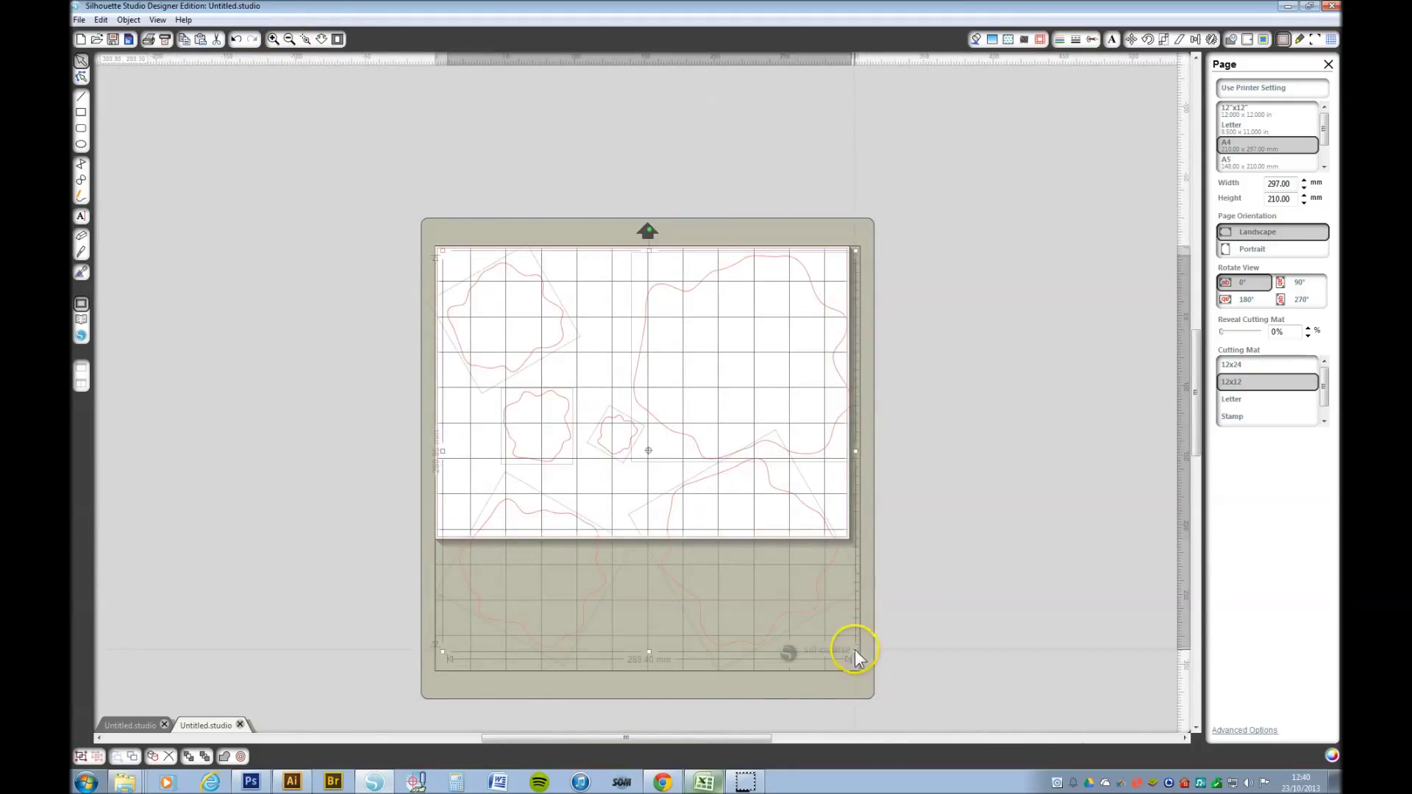
left_click_drag(854, 652, 784, 532)
left_click(790, 515)
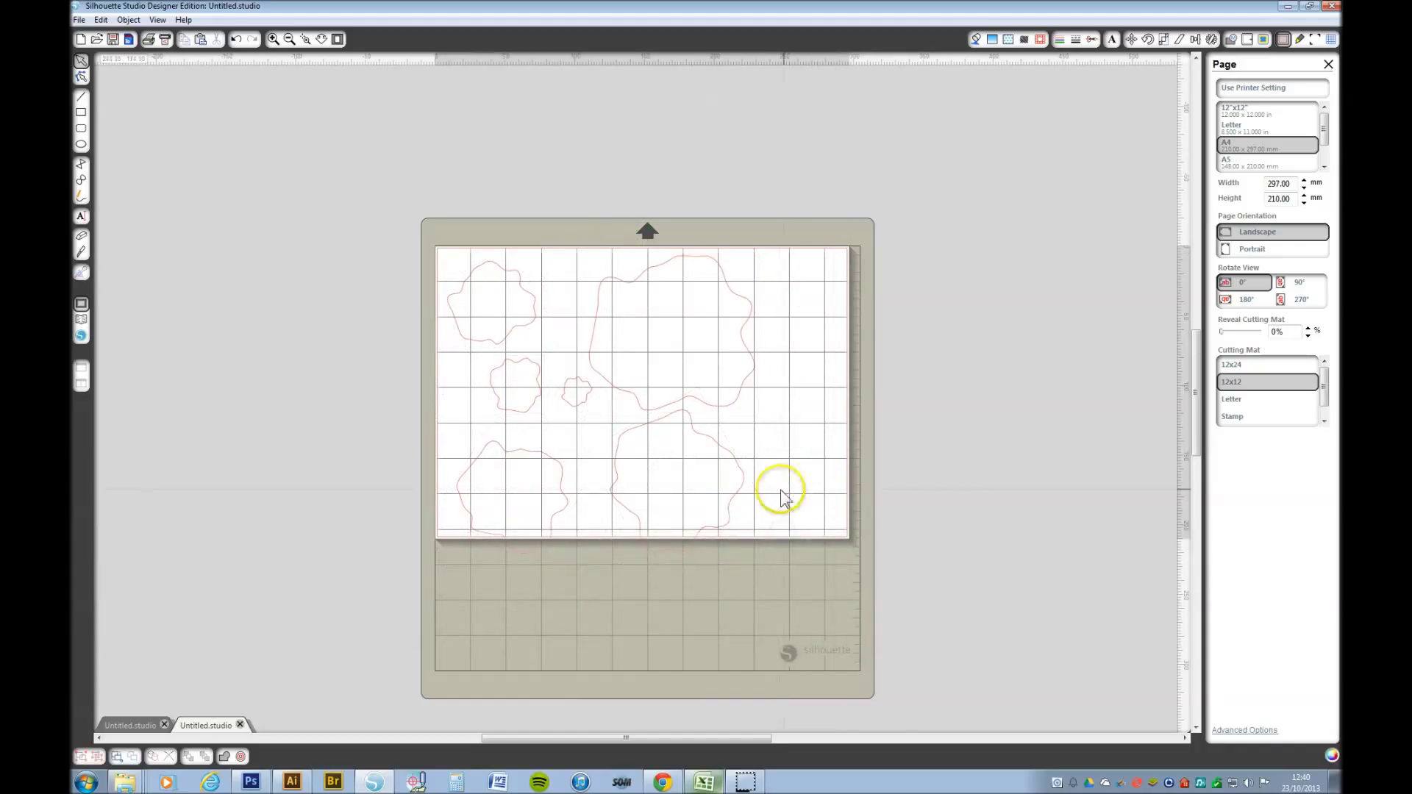
Rearrange the three largest layers within the A4 page, placing the second-largest in the lower-right corner and the third-largest below the small layers
left_click_drag(756, 481, 841, 473)
left_click(816, 467)
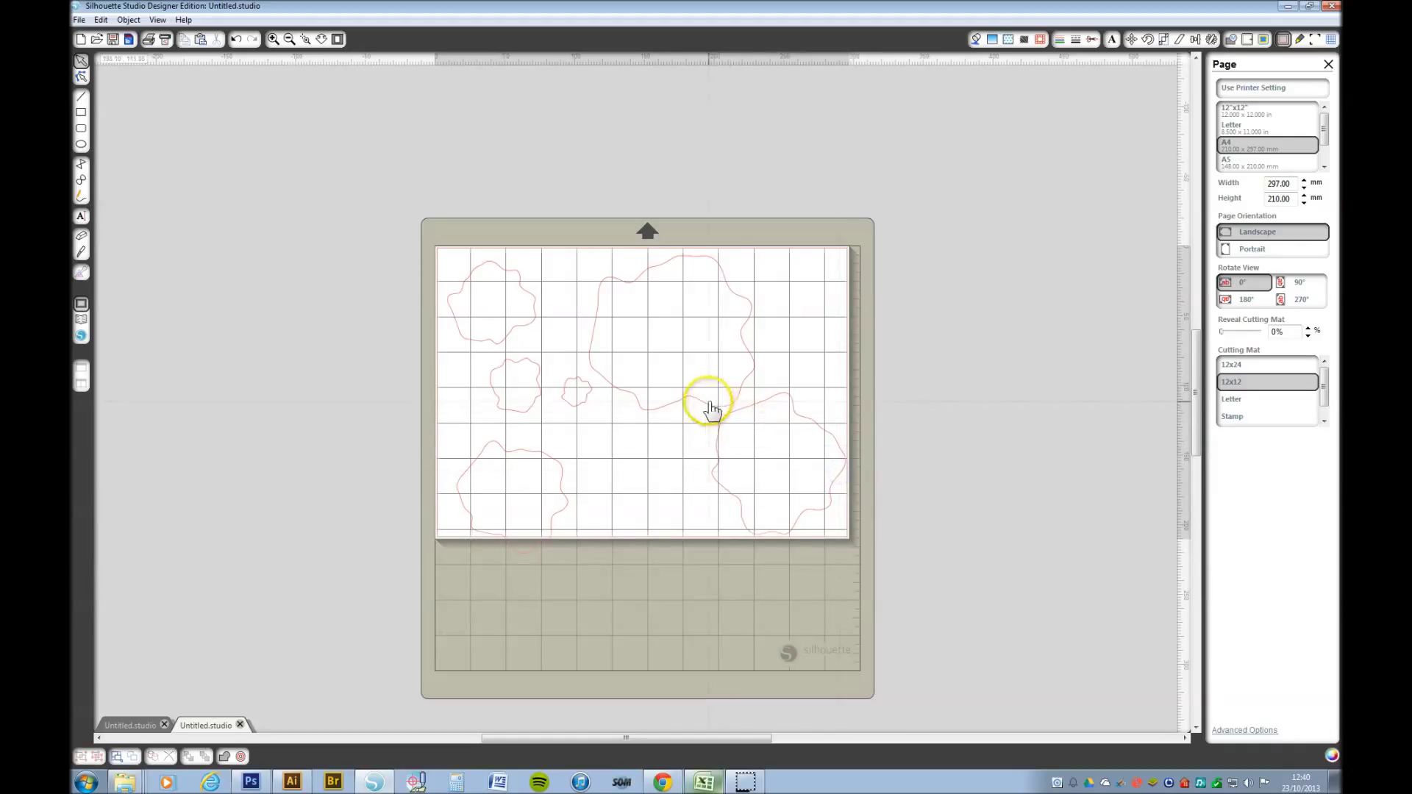
left_click_drag(706, 404, 697, 406)
left_click_drag(558, 495, 608, 473)
Shift the two smallest layers left, clear of their neighbours, and nudge the second-largest layer slightly up
left_click(508, 406)
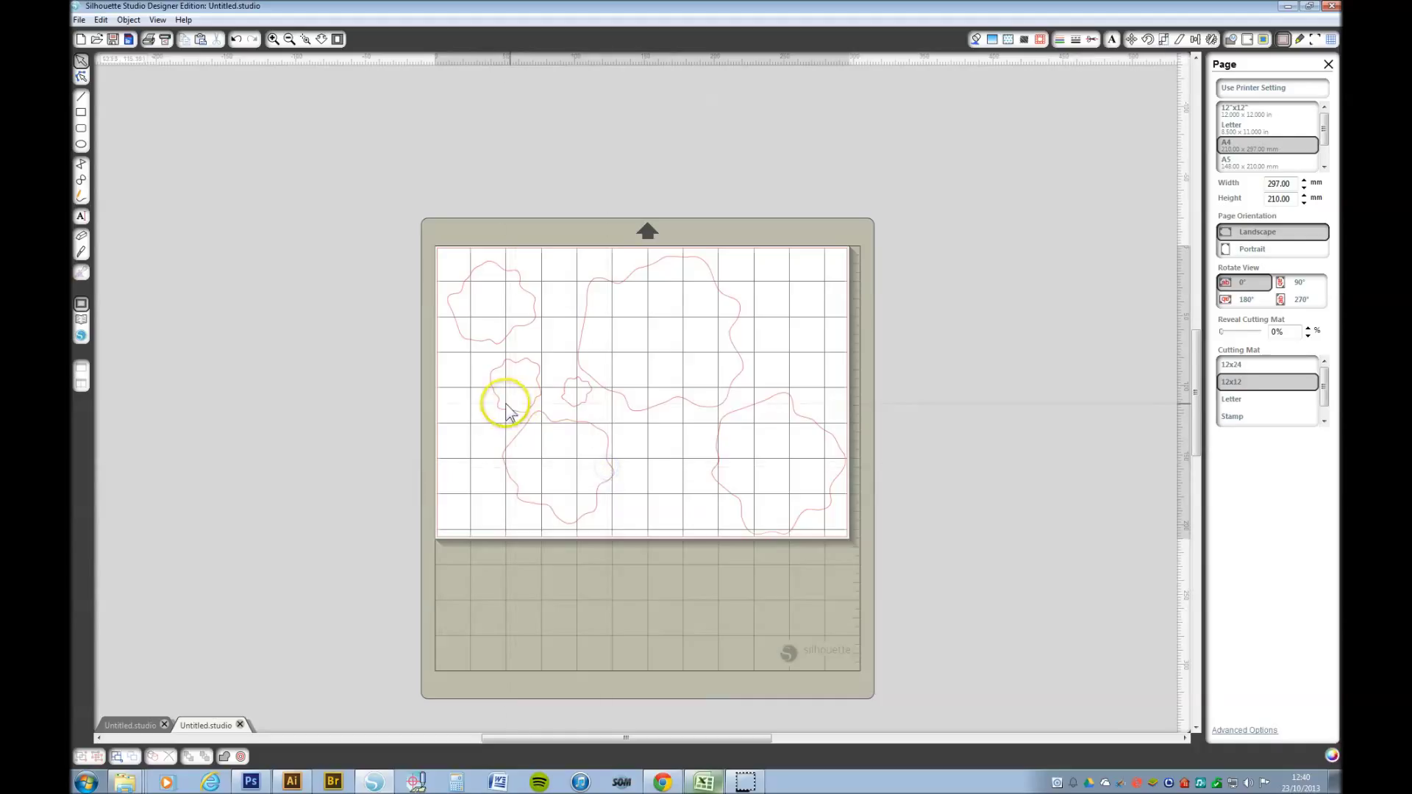
left_click_drag(509, 412, 479, 418)
left_click(570, 410)
left_click_drag(575, 418, 548, 396)
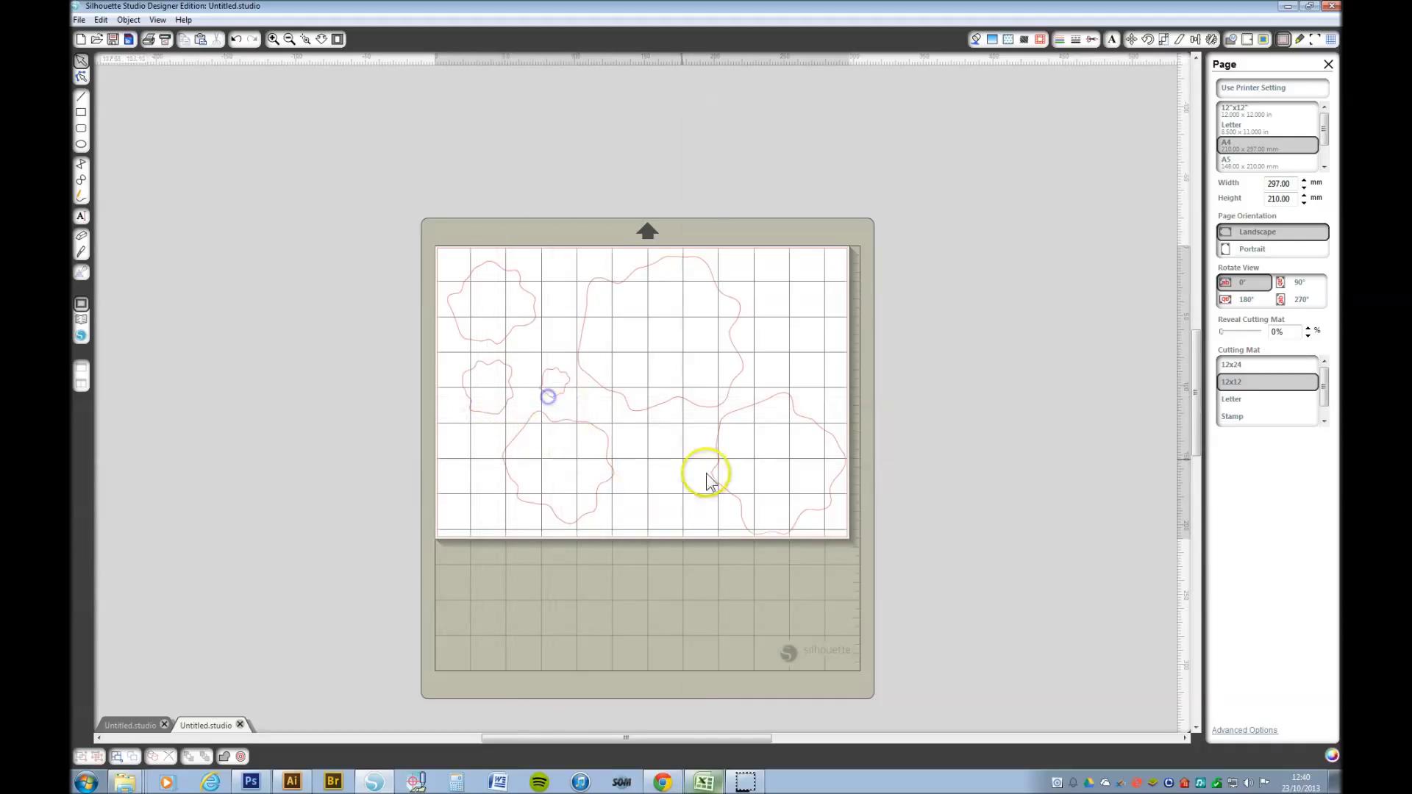
left_click_drag(717, 488, 722, 486)
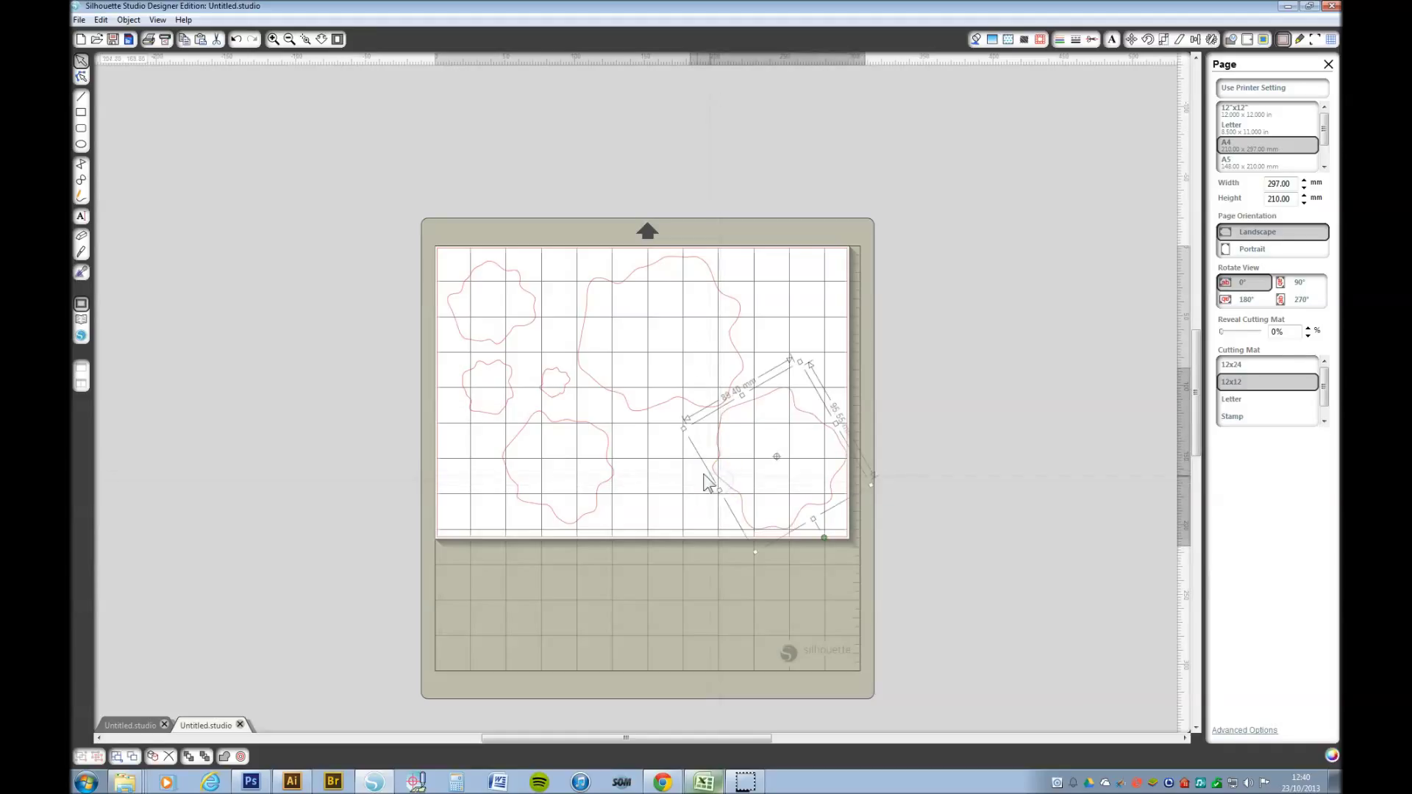
left_click(654, 465)
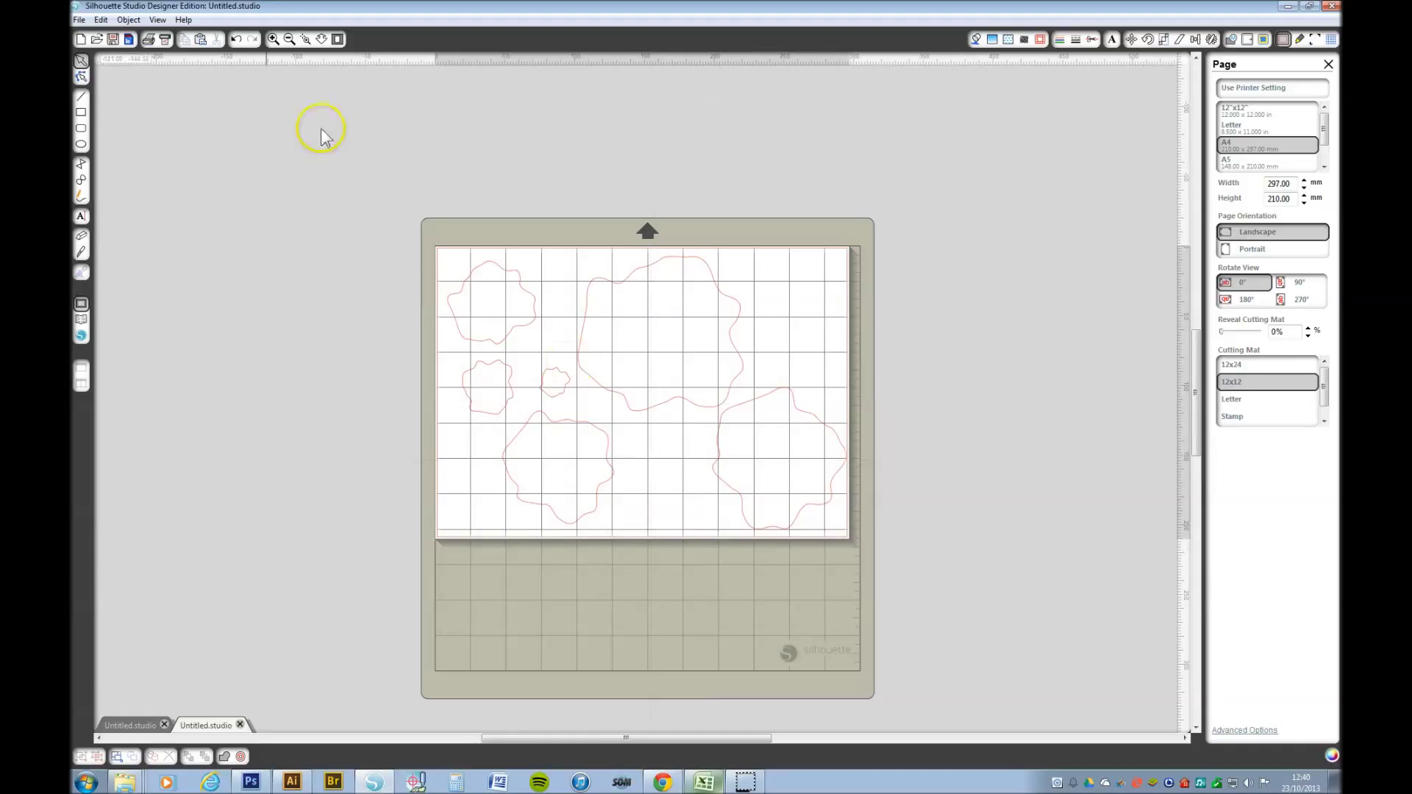
Open the send-to-Silhouette instructions and the cut settings for the flower layers
left_click(166, 38)
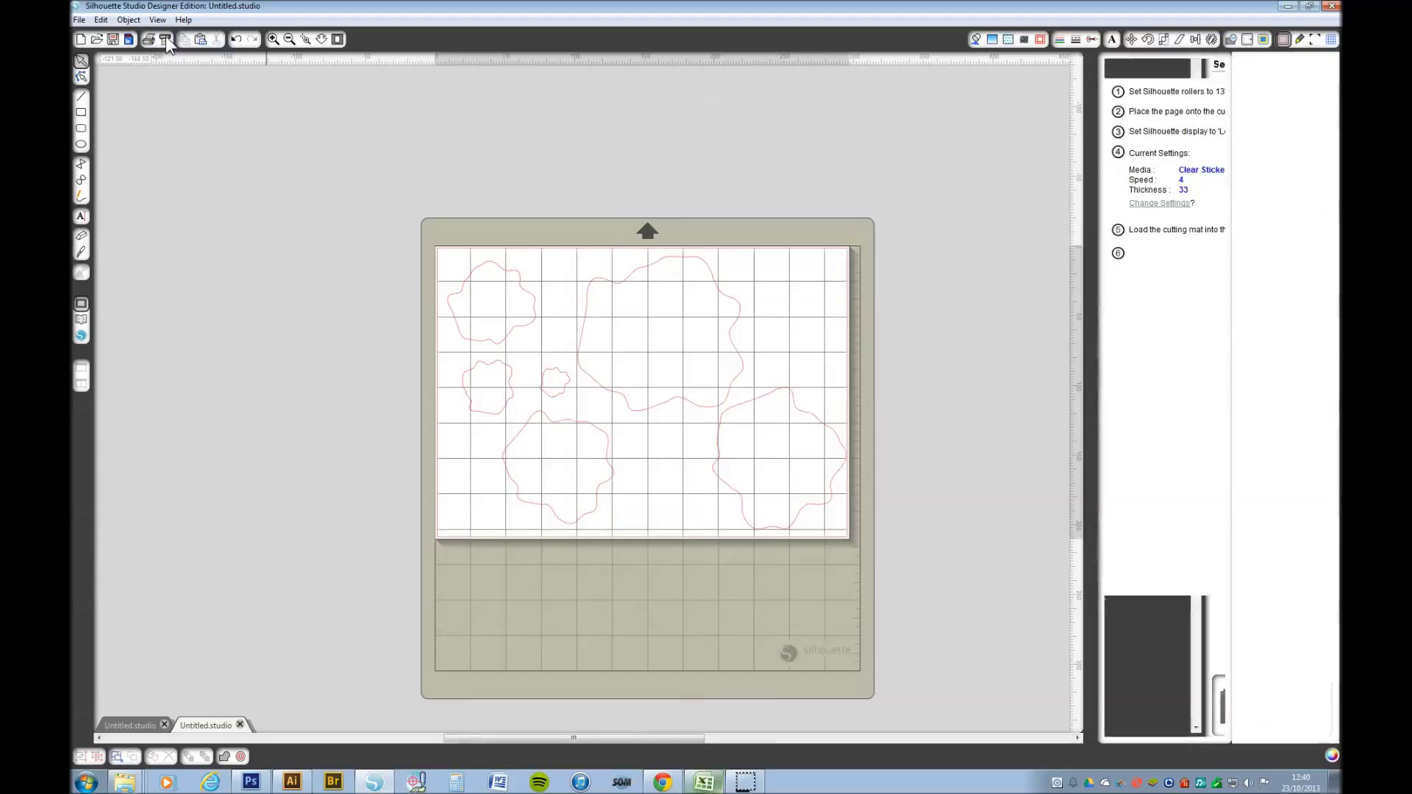
left_click(1160, 203)
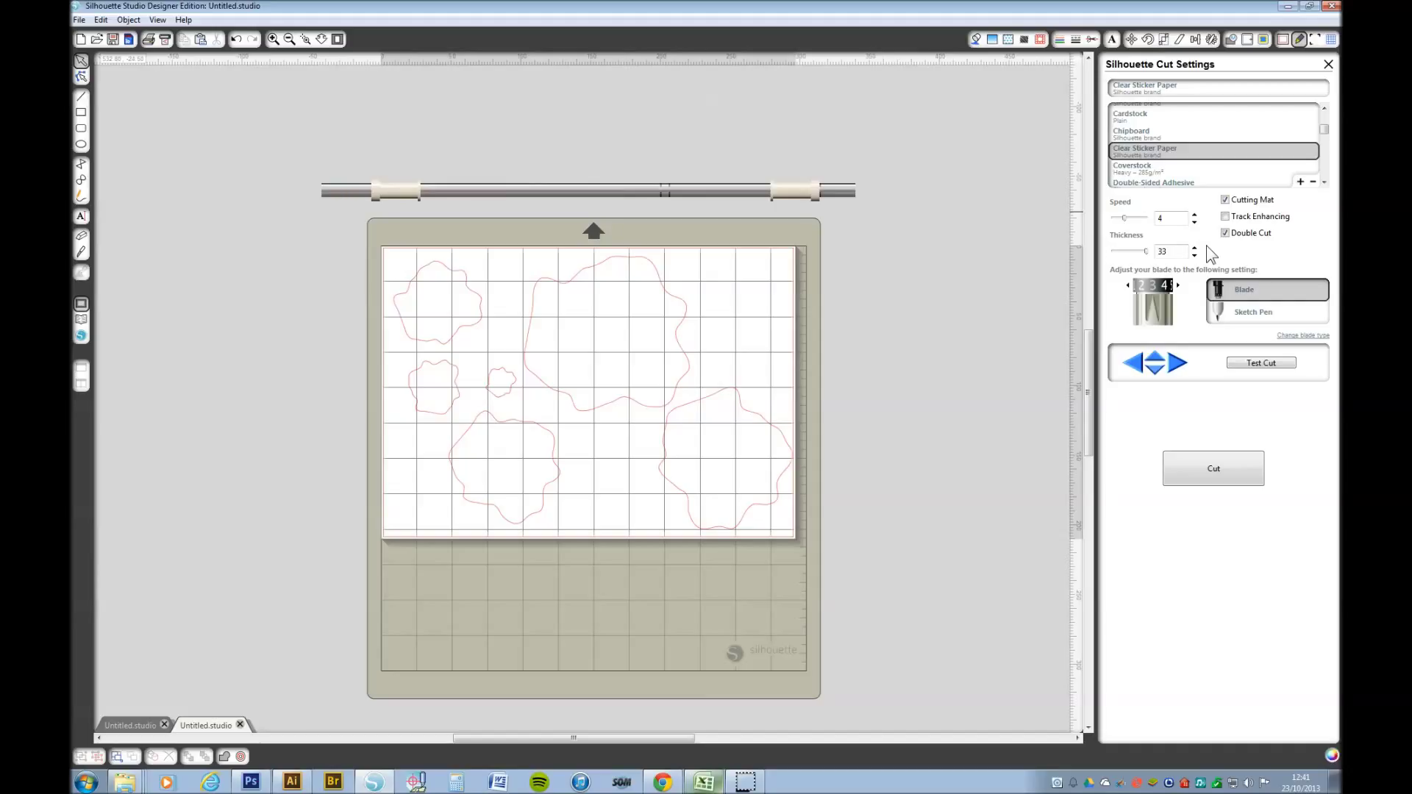
left_click(1057, 397)
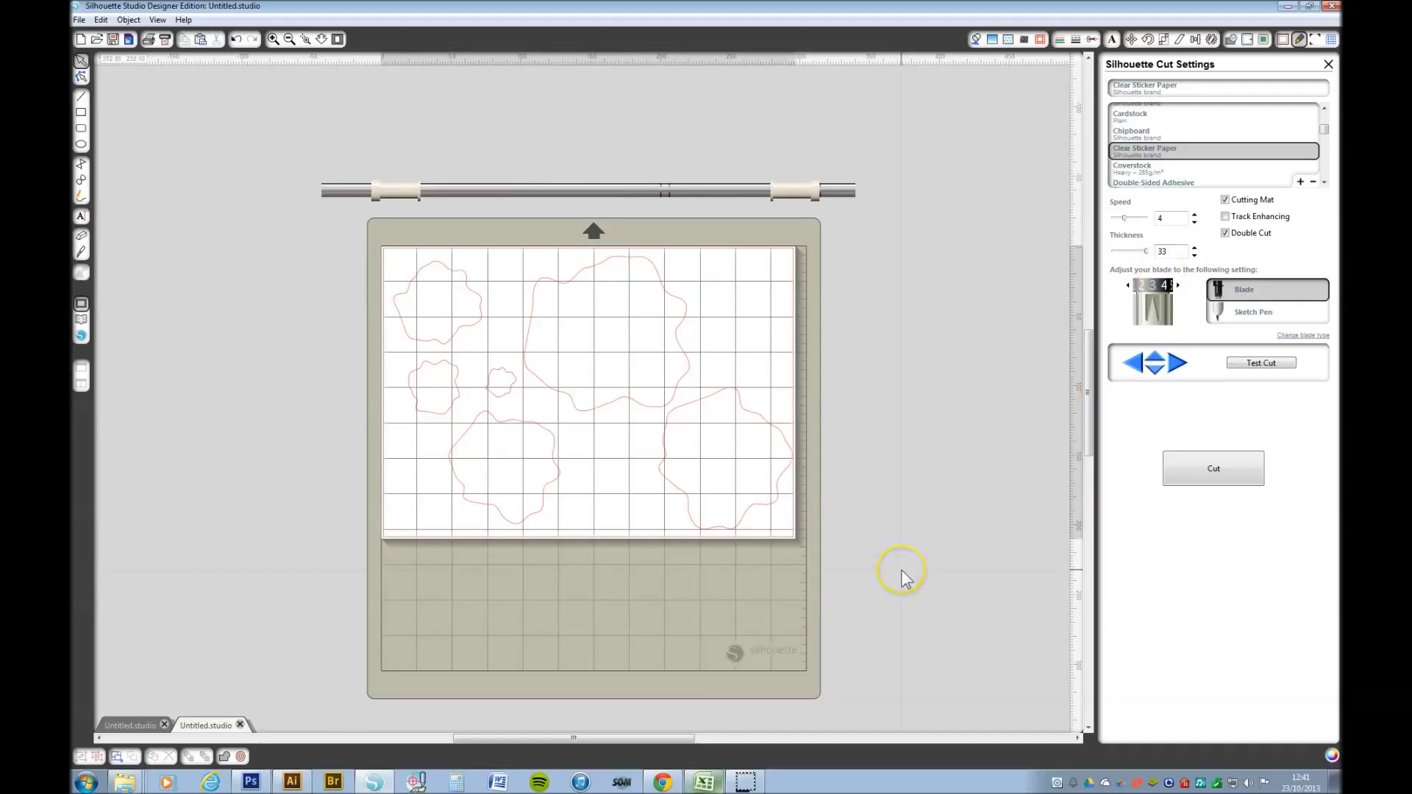